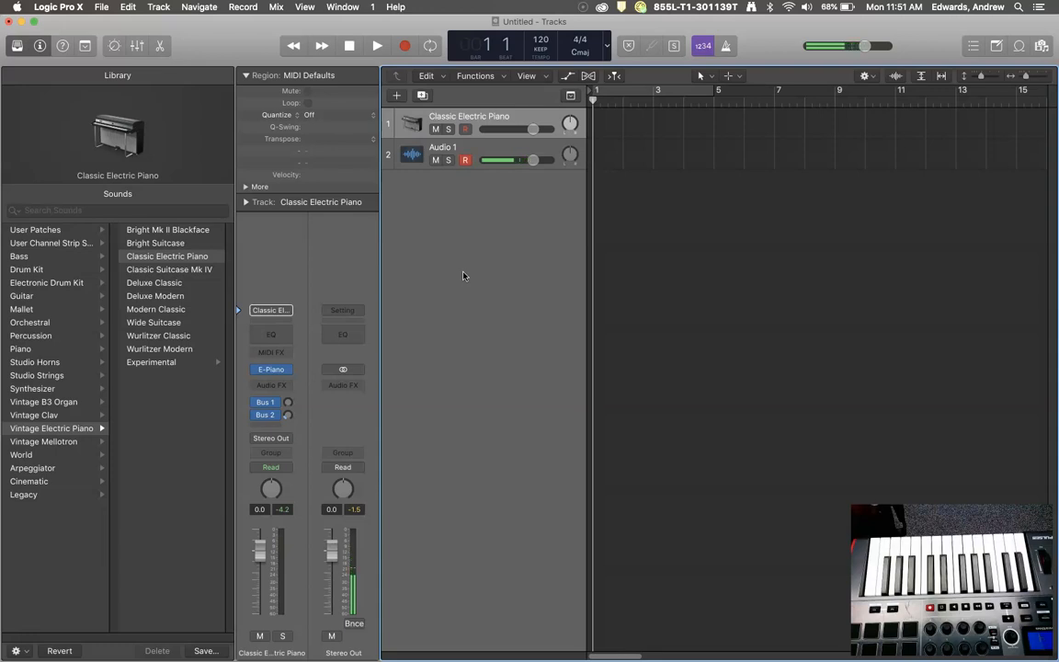
Hide and show the Inspector several times, leaving it open
{"action": "left_click", "coordinate": [397, 267]}
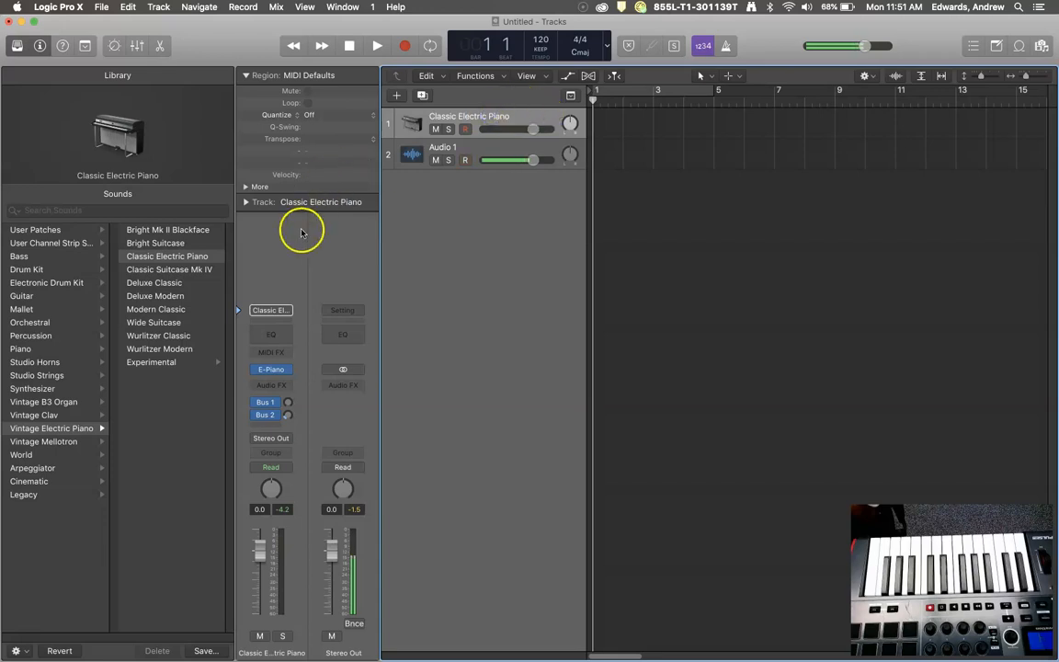
{"action": "left_click", "coordinate": [40, 46]}
{"action": "left_click", "coordinate": [40, 46]}
{"action": "left_click", "coordinate": [39, 46]}
{"action": "left_click", "coordinate": [39, 46]}
{"action": "left_click", "coordinate": [40, 46]}
{"action": "left_click", "coordinate": [39, 46]}
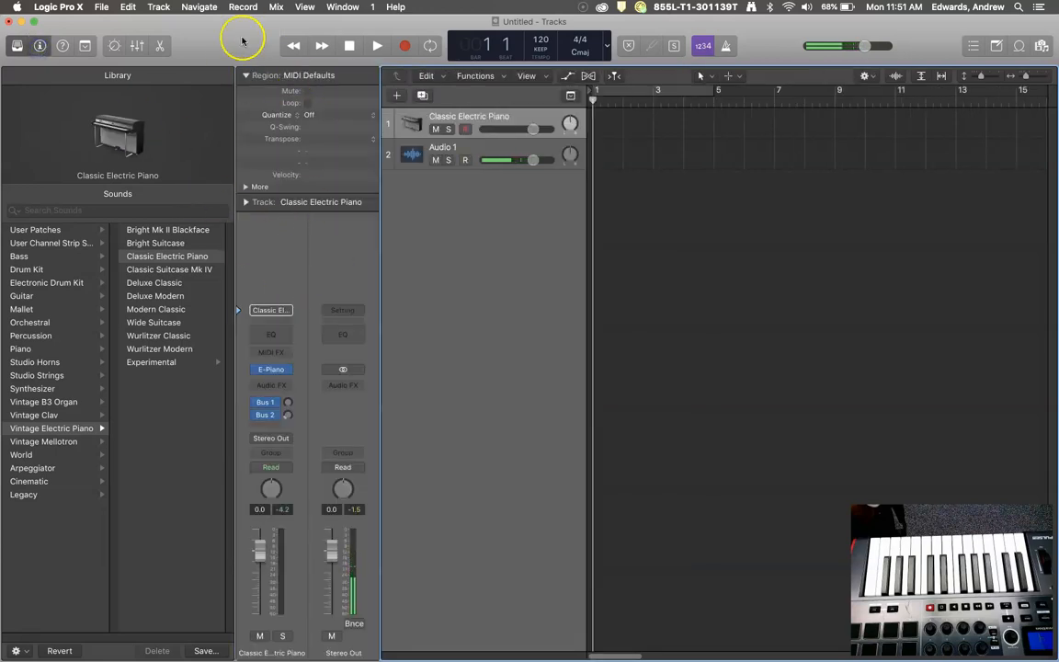
Insert the Arpeggiator MIDI effect on the Classic Electric Piano track and set its note order to up and down
{"action": "left_click", "coordinate": [287, 354]}
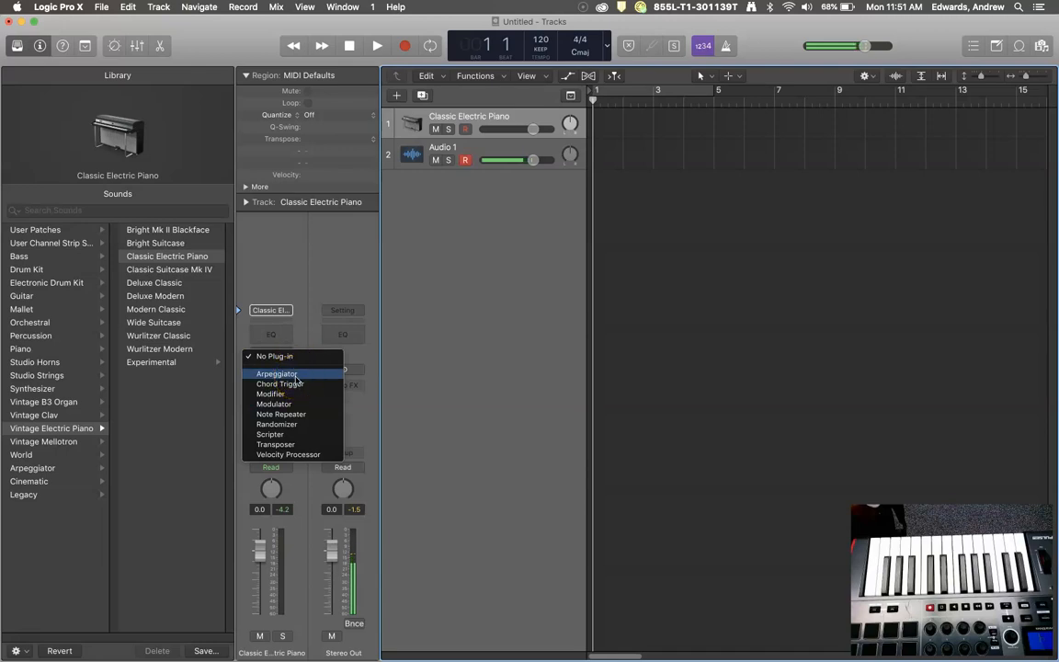
{"action": "left_click", "coordinate": [296, 375]}
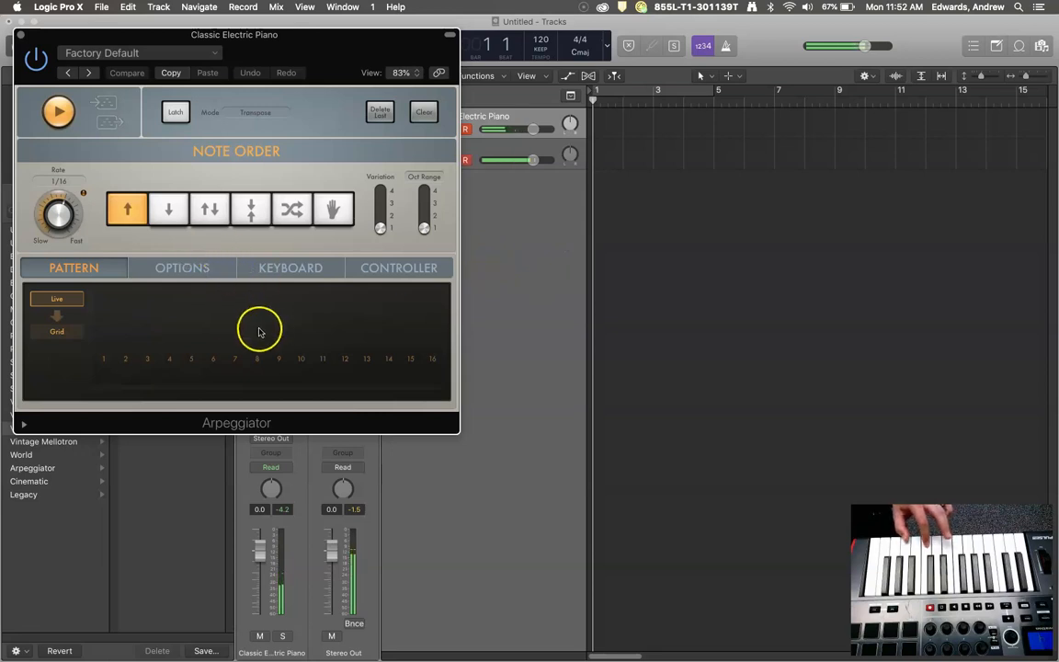
{"action": "left_click", "coordinate": [167, 210]}
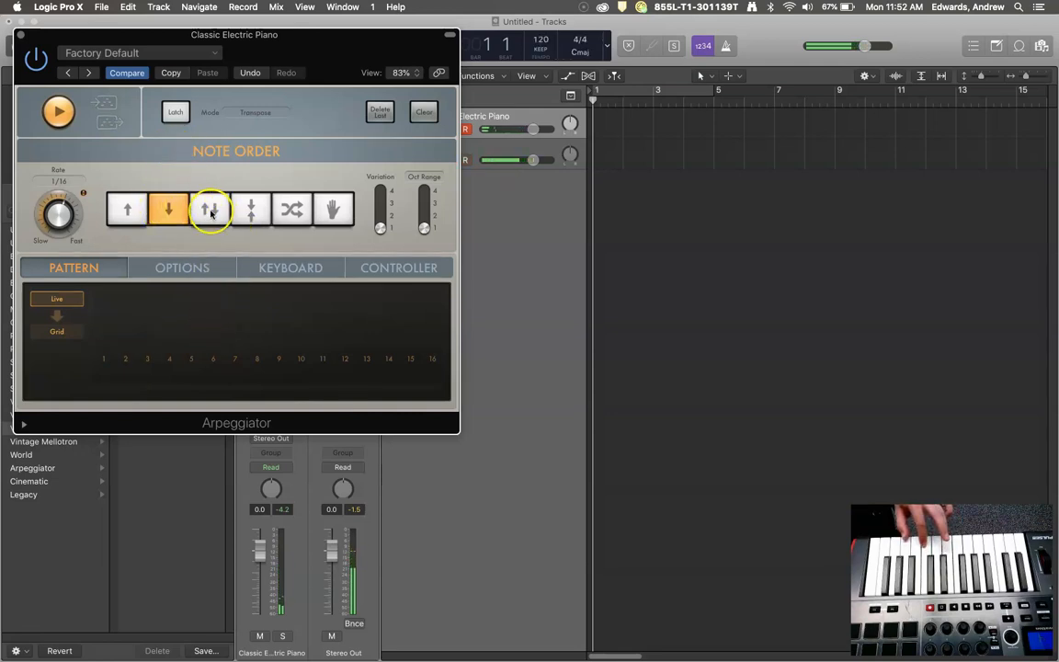
{"action": "left_click", "coordinate": [211, 213]}
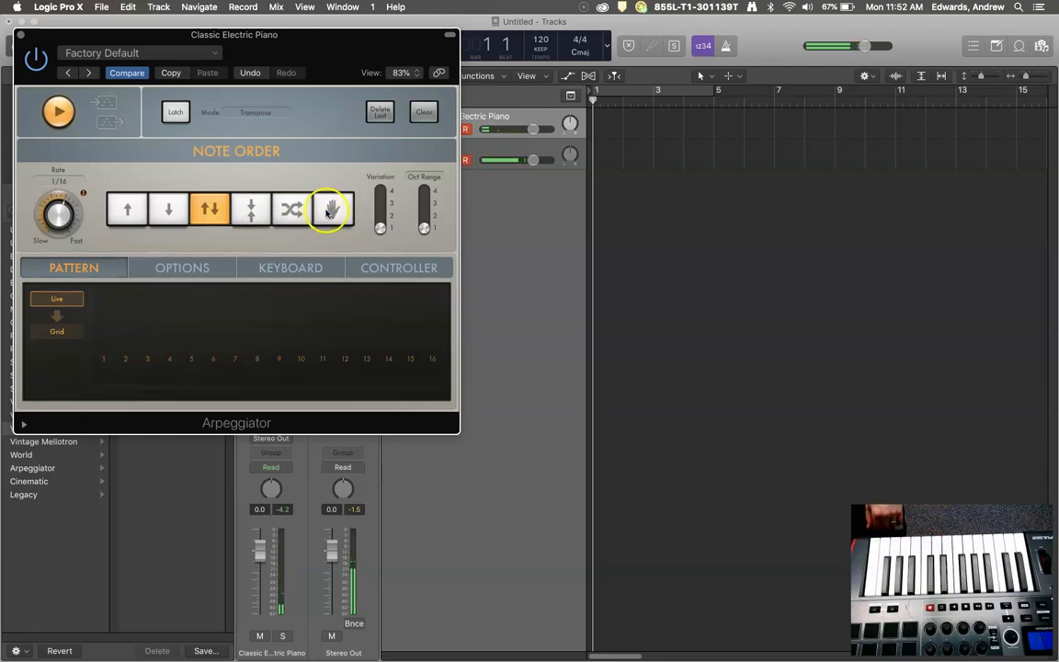
Set the arpeggiator's octave range to 3, and try higher variations before returning the variation to 1
{"action": "left_click", "coordinate": [426, 229]}
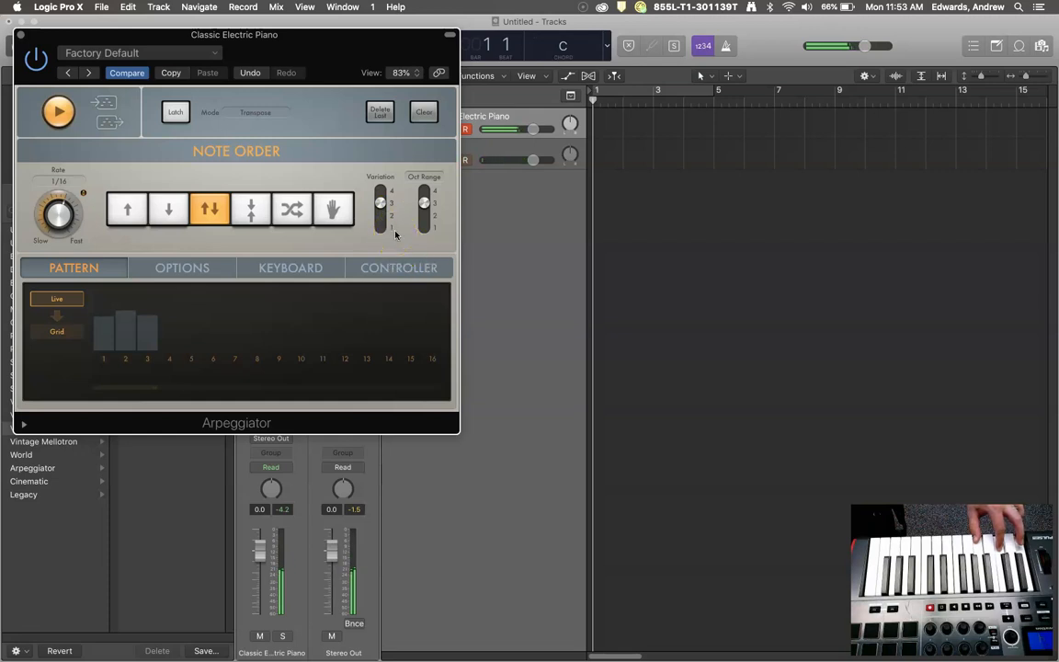
{"action": "left_click", "coordinate": [381, 202]}
{"action": "left_click_drag", "start_coordinate": [381, 191], "coordinate": [381, 227]}
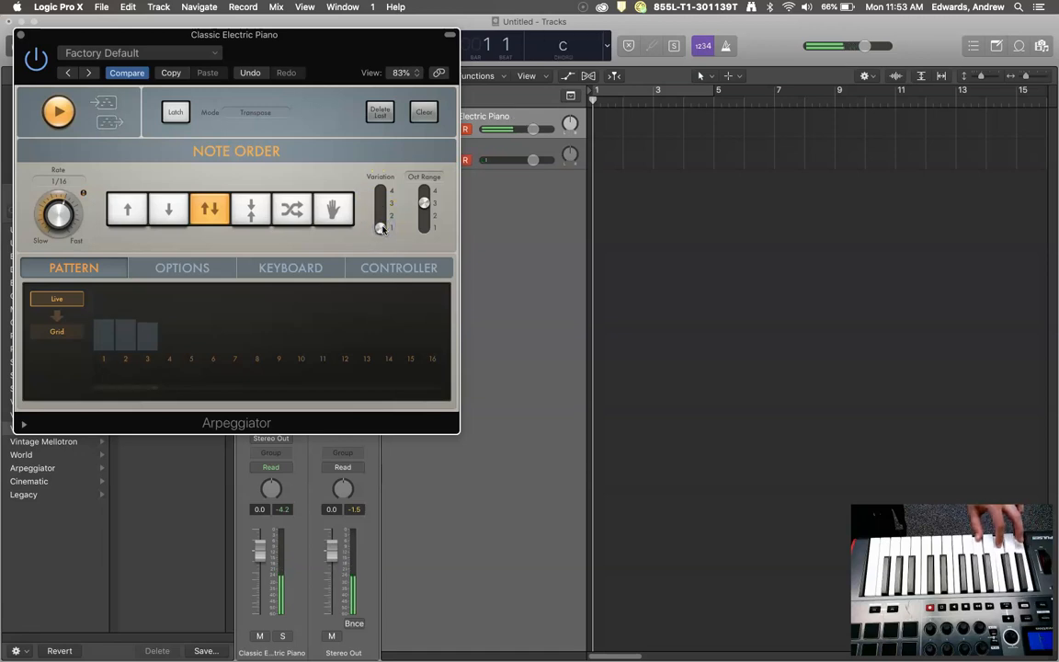
Slow the arpeggio rate to 1/8 and switch the octave range control to Inversions and back to Oct Range
{"action": "mouse_move", "coordinate": [40, 218]}
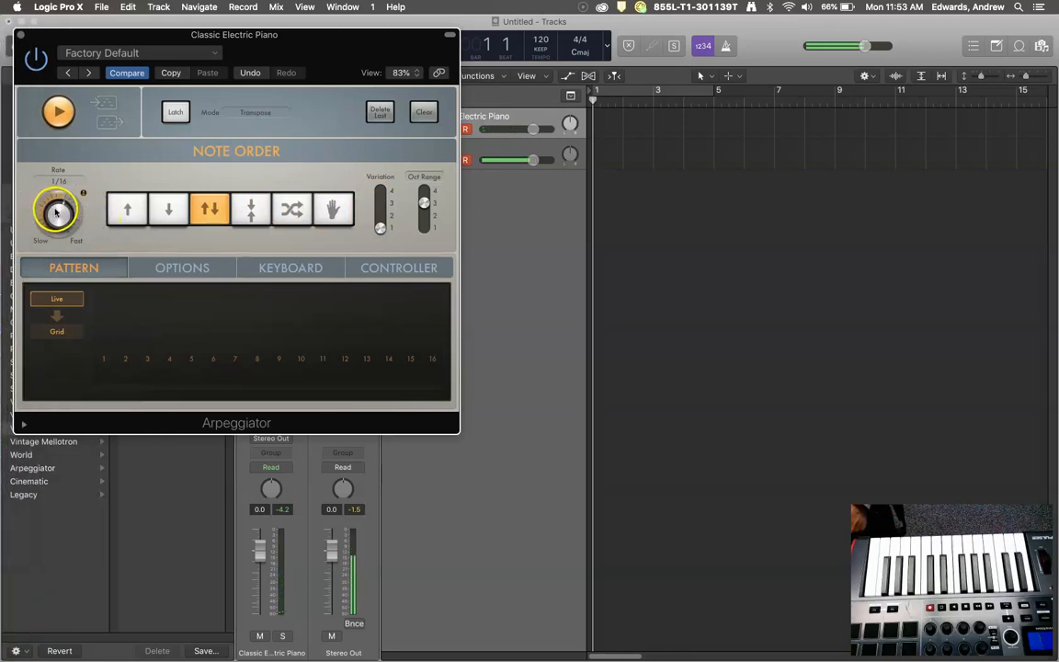
{"action": "left_click_drag", "start_coordinate": [57, 212], "coordinate": [55, 217]}
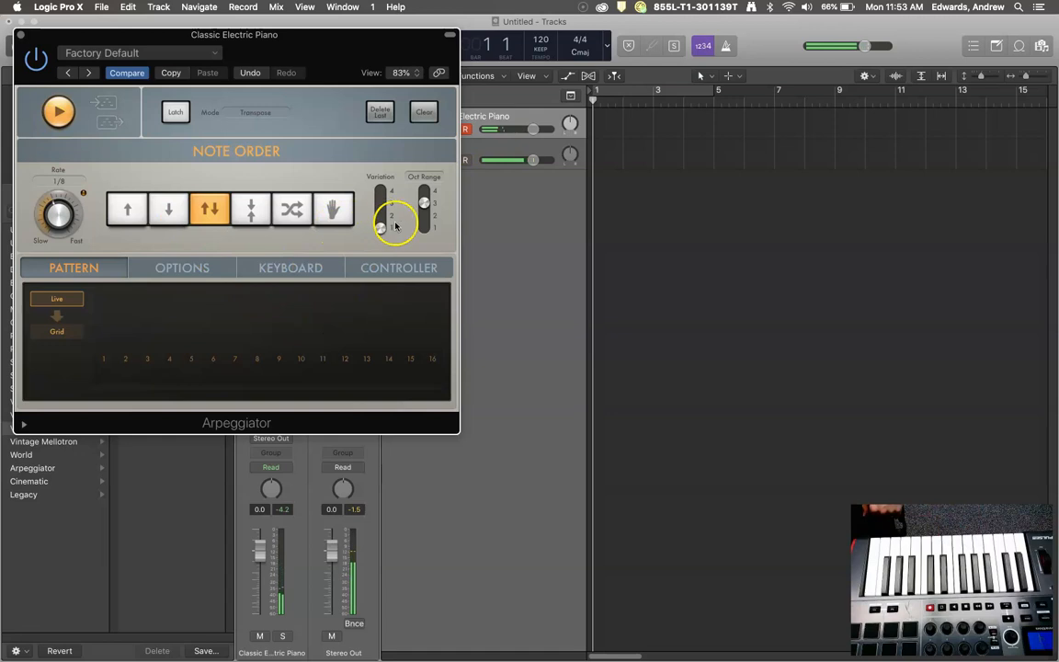
{"action": "left_click", "coordinate": [435, 180]}
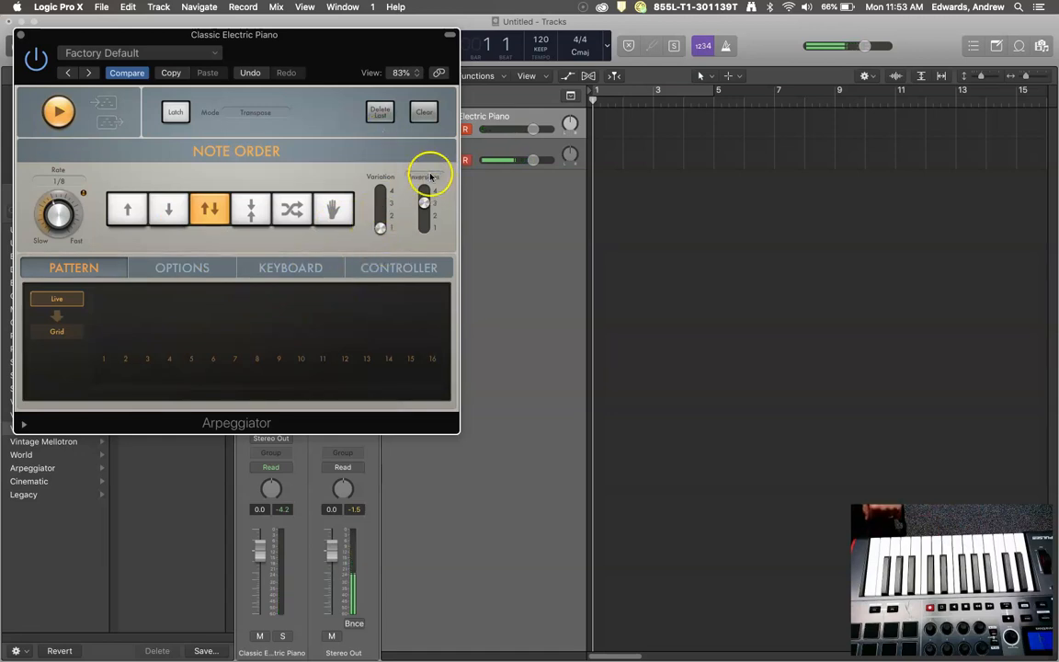
{"action": "left_click", "coordinate": [433, 176]}
{"action": "left_click", "coordinate": [432, 178]}
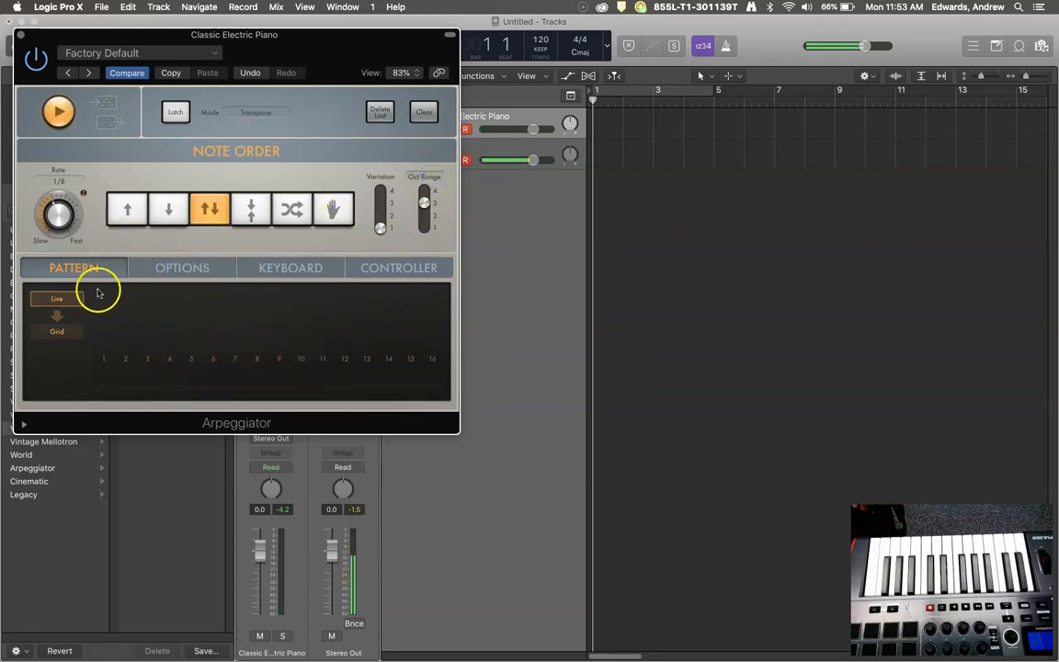
Switch the arpeggiator pattern from Live to Grid and set the rate to 1/16
{"action": "left_click", "coordinate": [61, 333]}
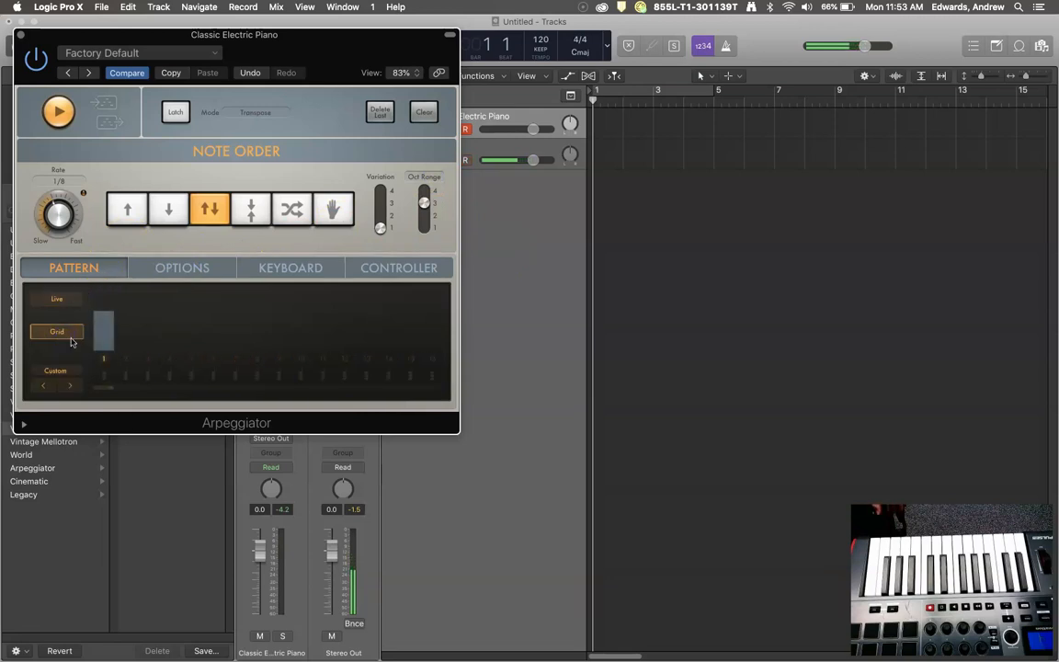
{"action": "left_click", "coordinate": [73, 347]}
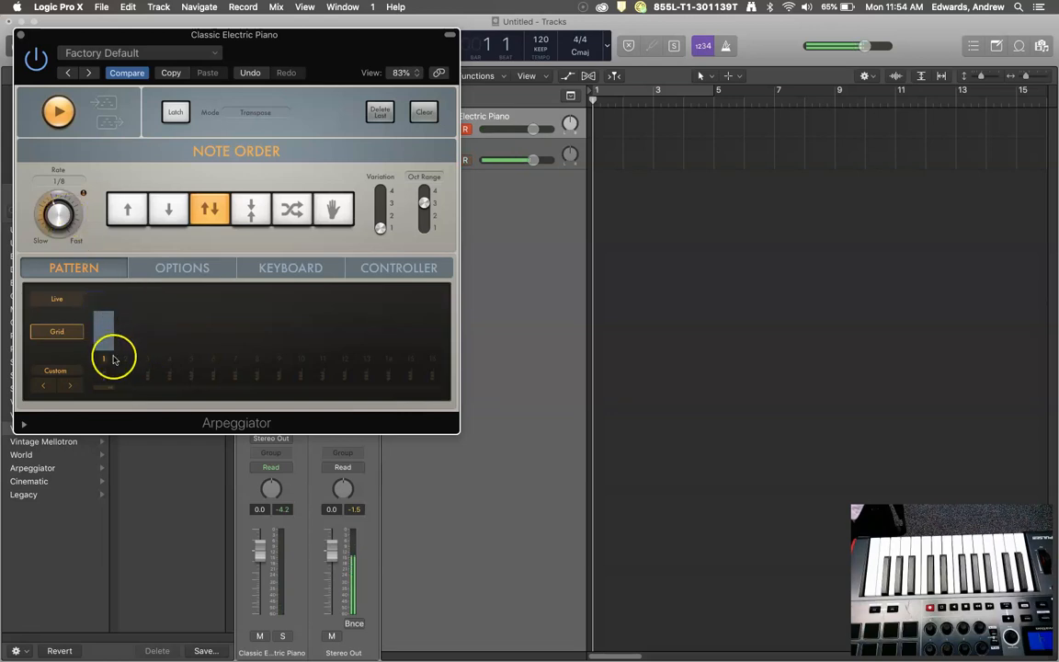
{"action": "left_click_drag", "start_coordinate": [52, 211], "coordinate": [57, 200]}
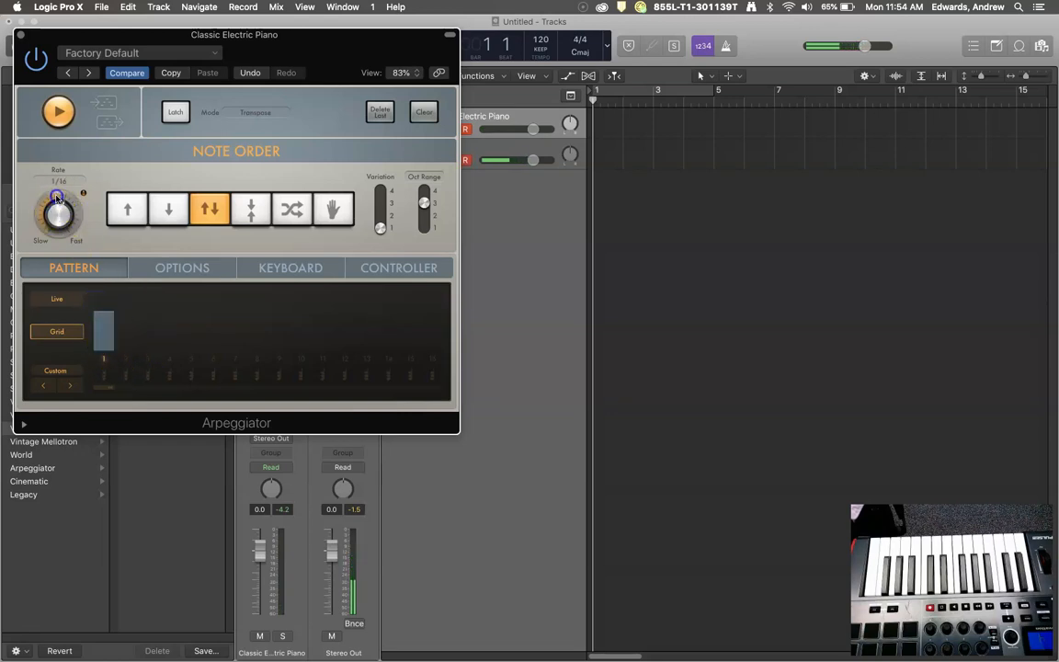
Activate steps 3, 4, 7 to 10, 12, 14 and 16 in the arpeggiator's pattern grid
{"action": "left_click", "coordinate": [105, 329]}
{"action": "mouse_move", "coordinate": [105, 329]}
{"action": "left_mouse_down"}
{"action": "mouse_move", "coordinate": [123, 360]}
{"action": "mouse_move", "coordinate": [235, 362]}
{"action": "left_mouse_up"}
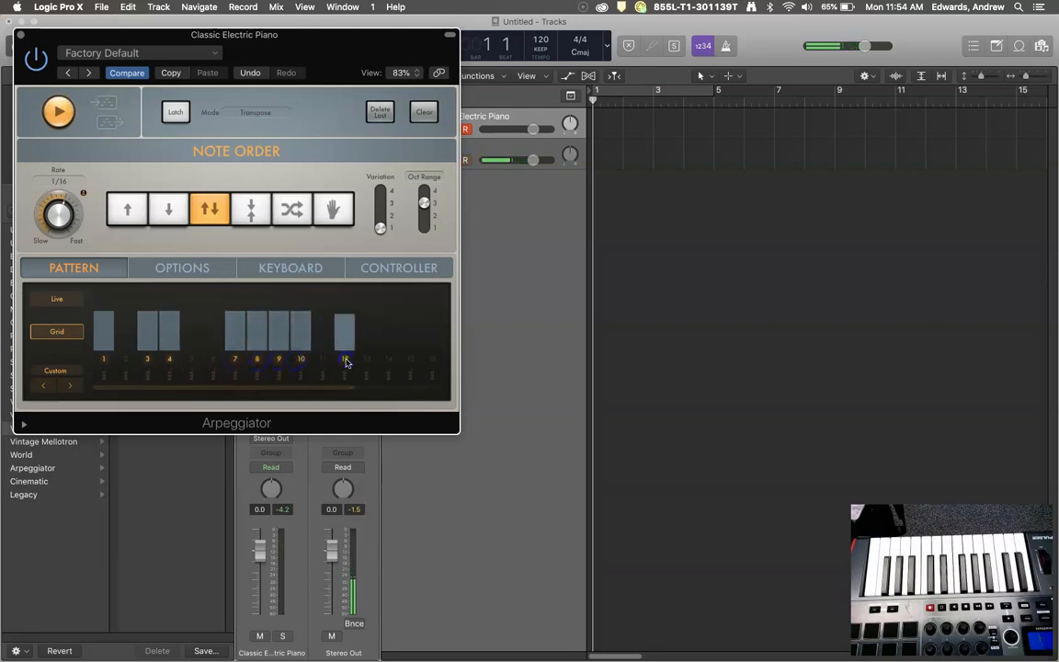
{"action": "left_click", "coordinate": [388, 359]}
{"action": "left_click", "coordinate": [431, 360]}
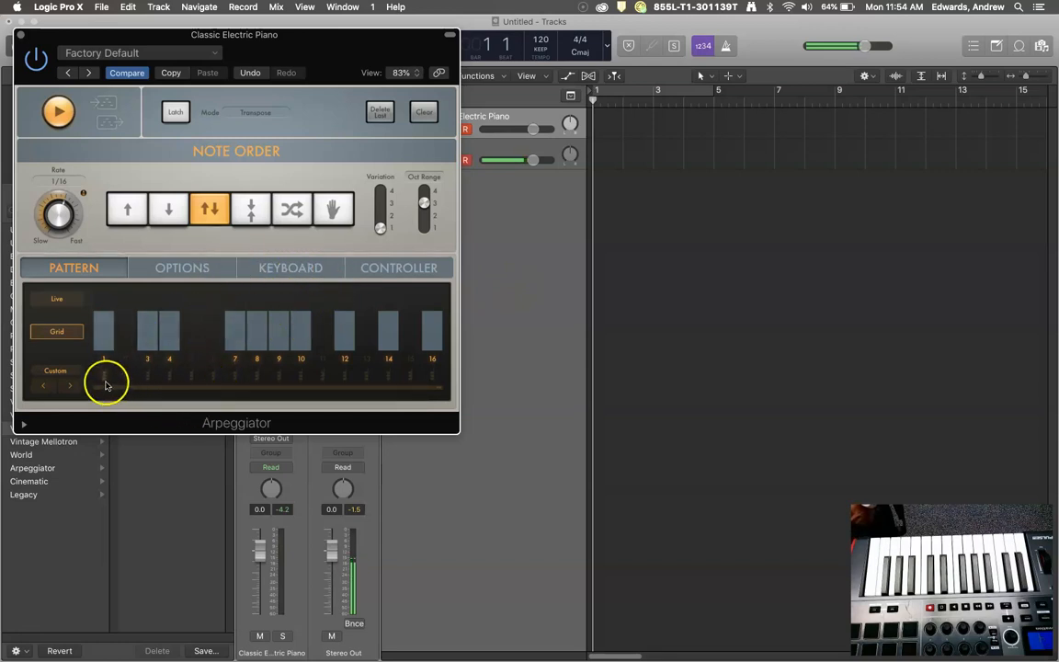
Turn on chord playback for pattern steps 4, 9, 10 and 14
{"action": "left_click", "coordinate": [278, 375]}
{"action": "left_click", "coordinate": [298, 375]}
{"action": "left_click", "coordinate": [169, 375]}
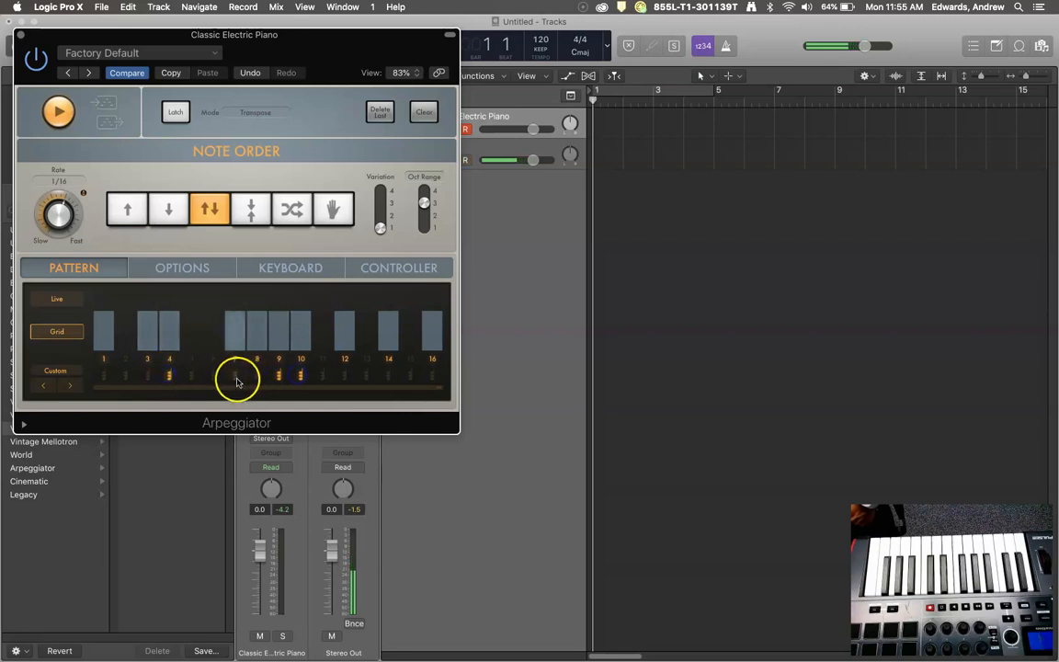
{"action": "left_click", "coordinate": [388, 375]}
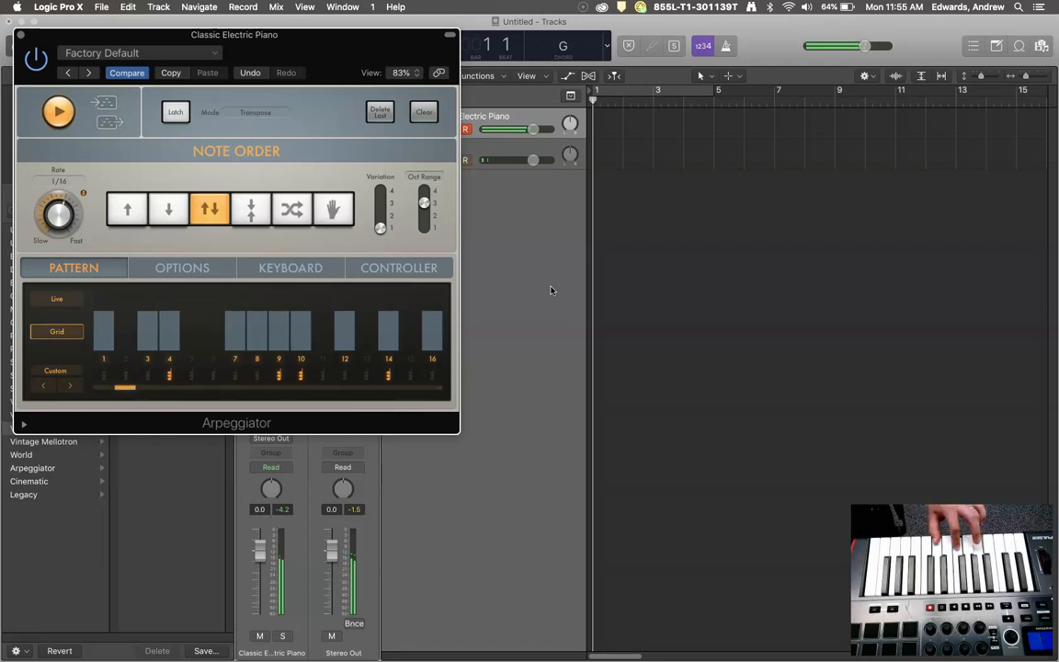
Vary the step velocities, raising steps 4, 7 and 14 and lowering steps 1, 3, 9, 10, 12 and 16
{"action": "left_click", "coordinate": [550, 266]}
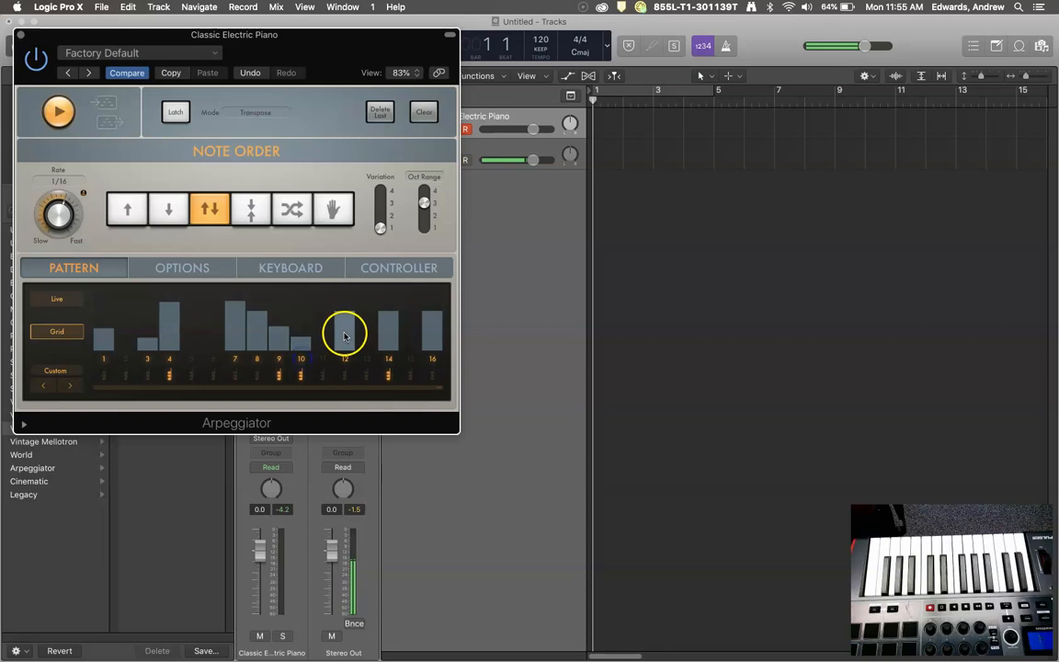
{"action": "left_click", "coordinate": [384, 336]}
{"action": "left_click", "coordinate": [447, 335]}
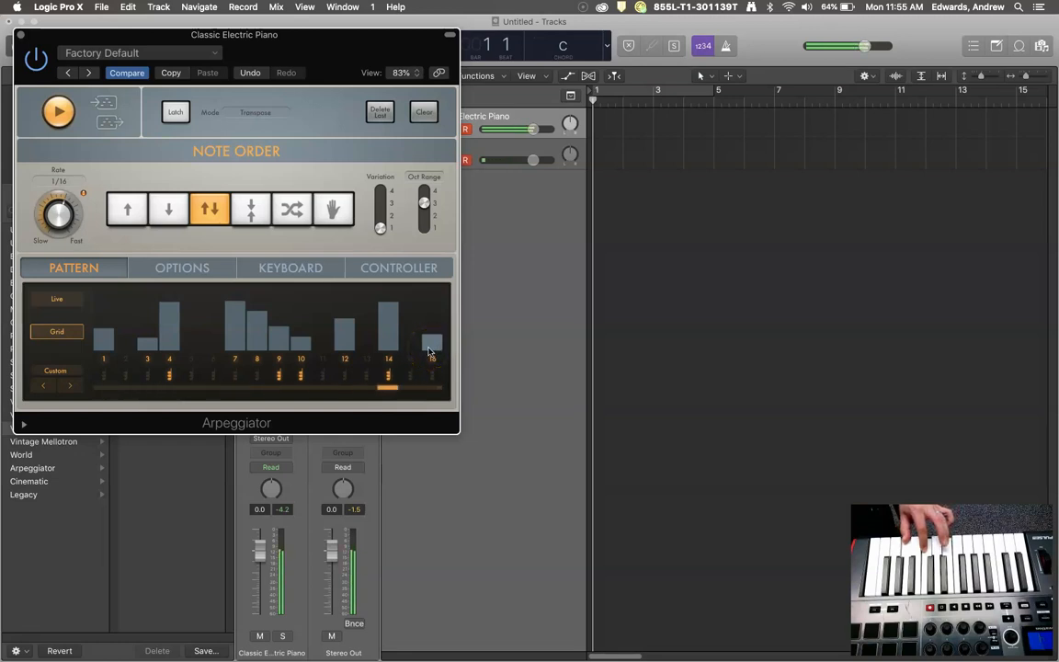
Adjust note lengths in the grid: tie steps 5 to 8 into one long note, shorten steps 4 and 10, and extend step 12 into 13
{"action": "left_click", "coordinate": [319, 355]}
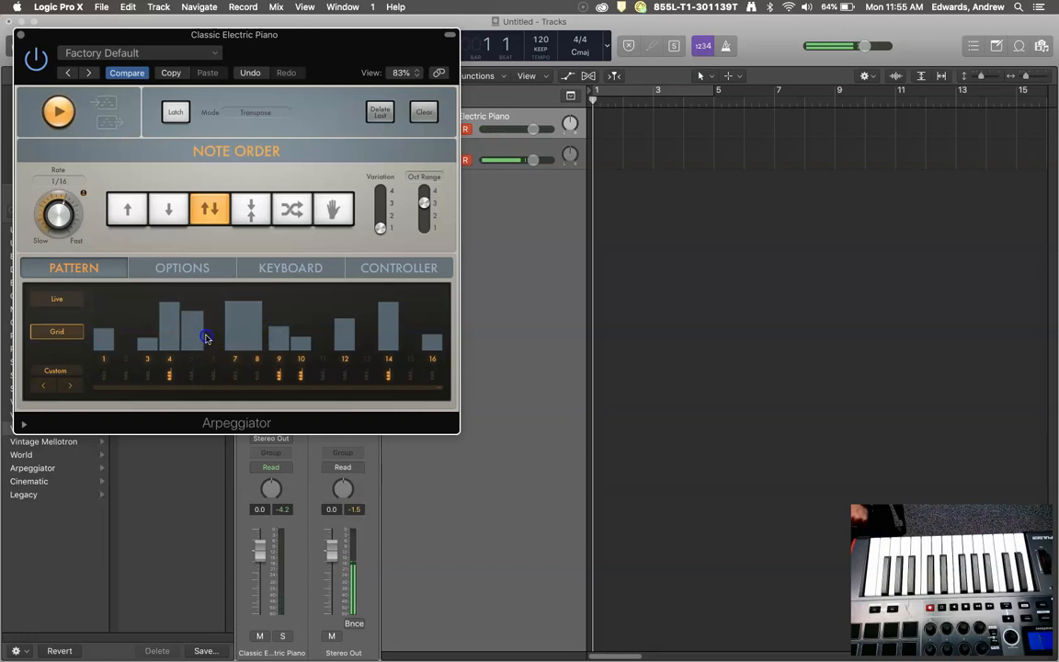
{"action": "left_click_drag", "start_coordinate": [264, 331], "coordinate": [262, 330]}
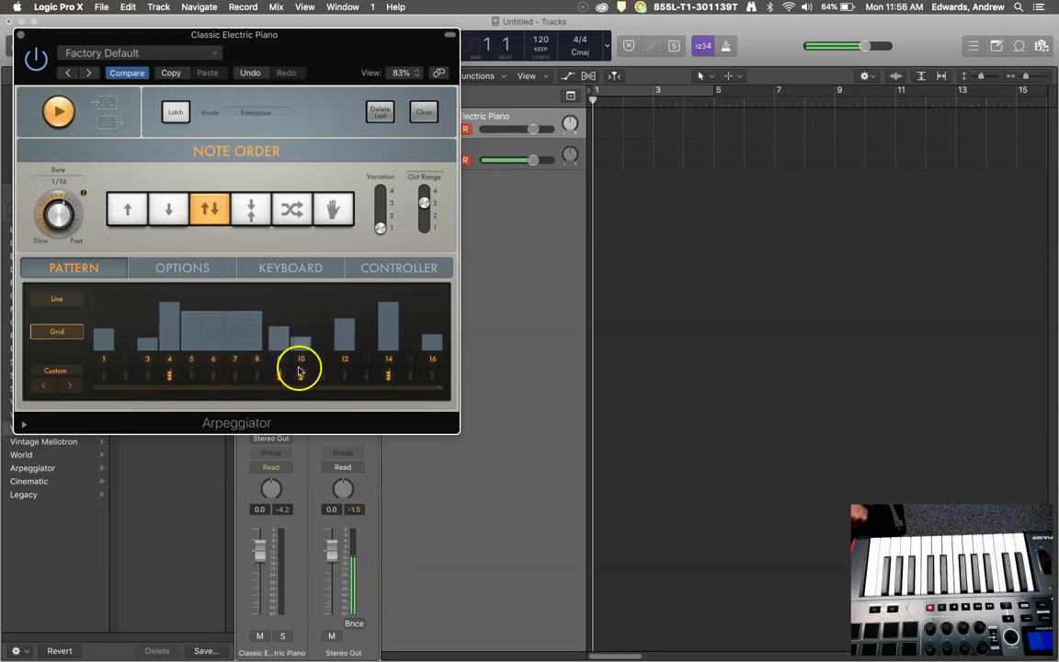
{"action": "mouse_move", "coordinate": [141, 331]}
{"action": "left_mouse_down"}
{"action": "mouse_move", "coordinate": [187, 312]}
{"action": "mouse_move", "coordinate": [170, 320]}
{"action": "left_mouse_up"}
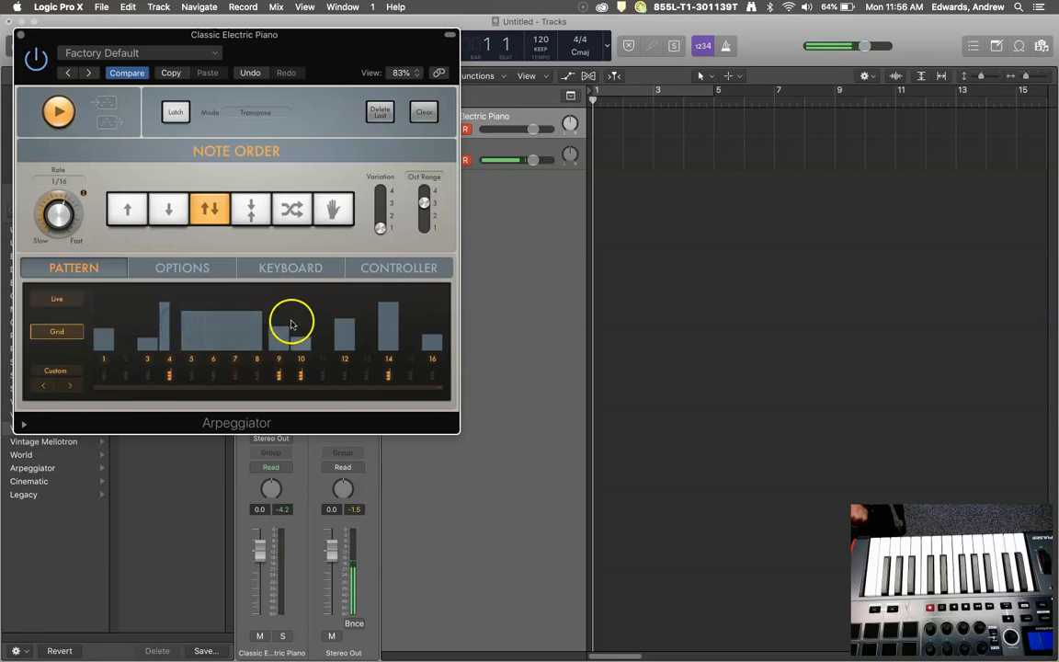
{"action": "left_click_drag", "start_coordinate": [300, 344], "coordinate": [295, 344]}
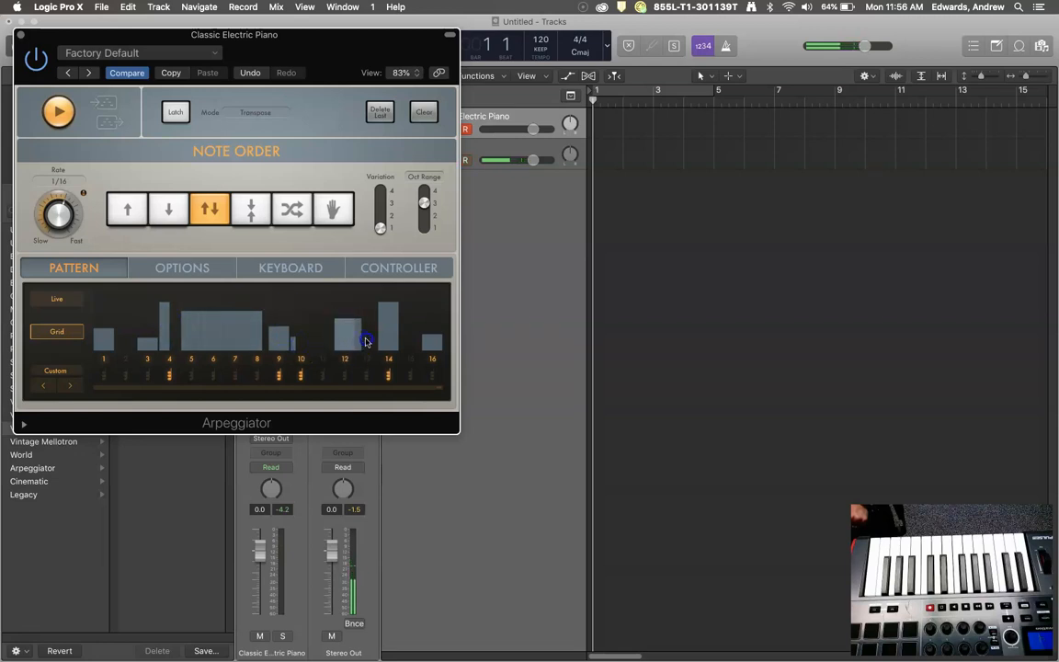
{"action": "left_click_drag", "start_coordinate": [366, 341], "coordinate": [368, 341]}
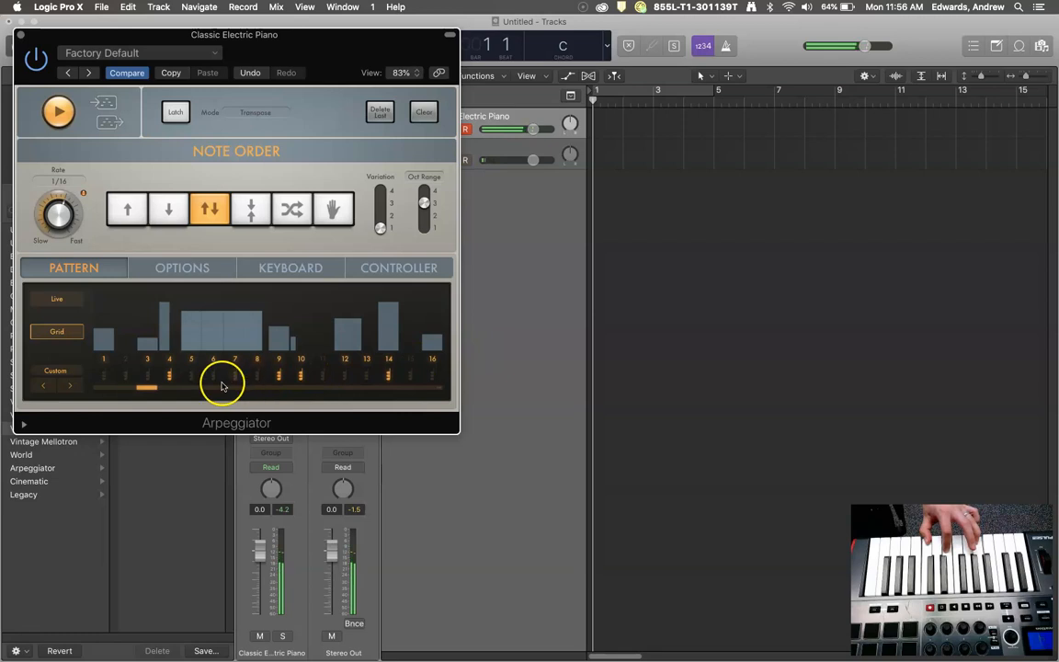
Turn on chord playback for pattern steps 5 to 8 and turn it off for steps 9 and 10
{"action": "left_click", "coordinate": [192, 377]}
{"action": "left_click", "coordinate": [279, 375]}
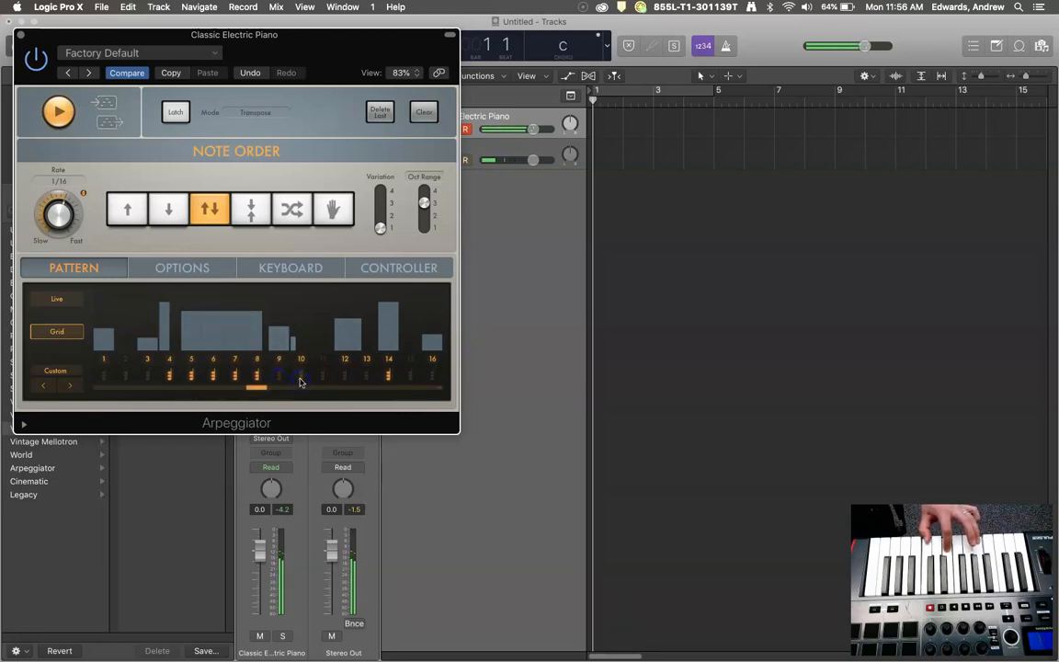
{"action": "left_click", "coordinate": [306, 405]}
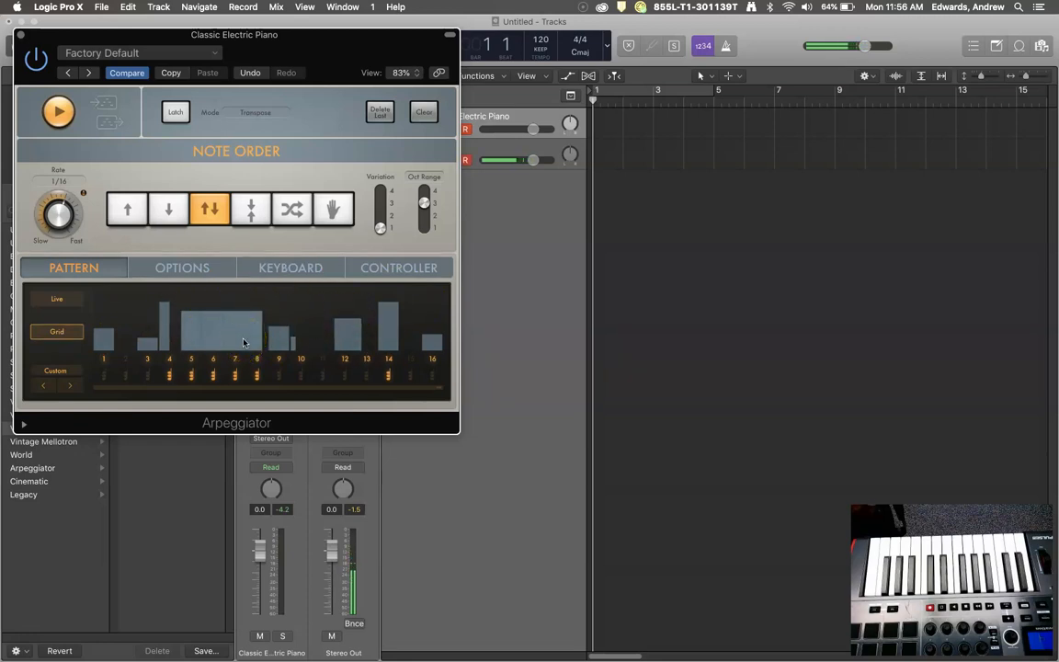
Place the arpeggiator's played output as a MIDI region at bar 1 of the Classic Electric Piano track
{"action": "mouse_move", "coordinate": [242, 341]}
{"action": "left_mouse_down"}
{"action": "mouse_move", "coordinate": [260, 331]}
{"action": "mouse_move", "coordinate": [212, 332]}
{"action": "left_mouse_up"}
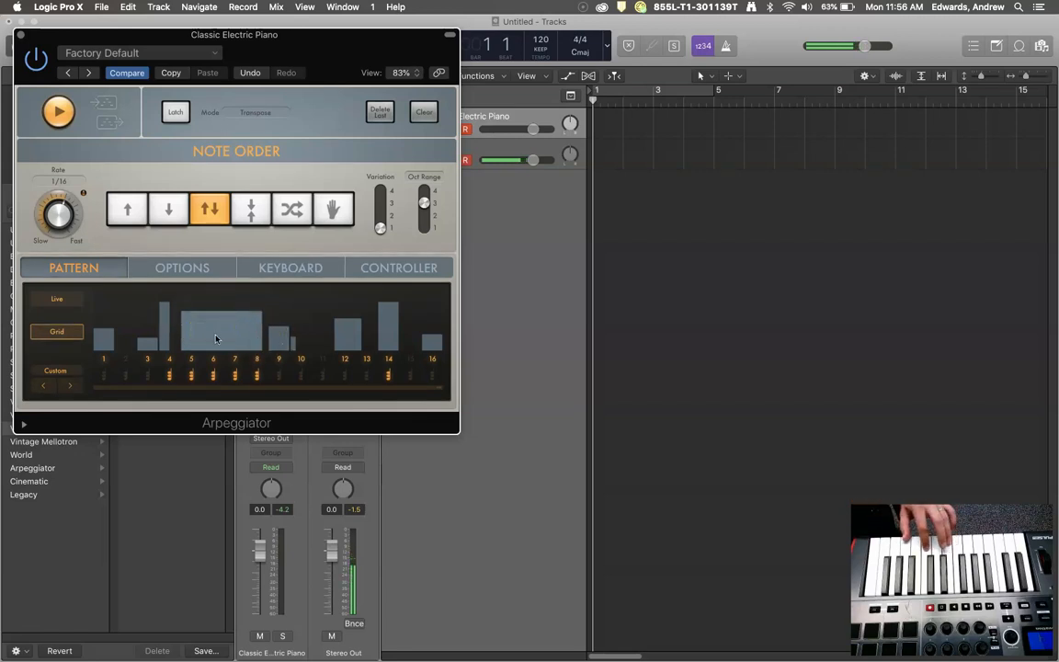
{"action": "left_click", "coordinate": [141, 161]}
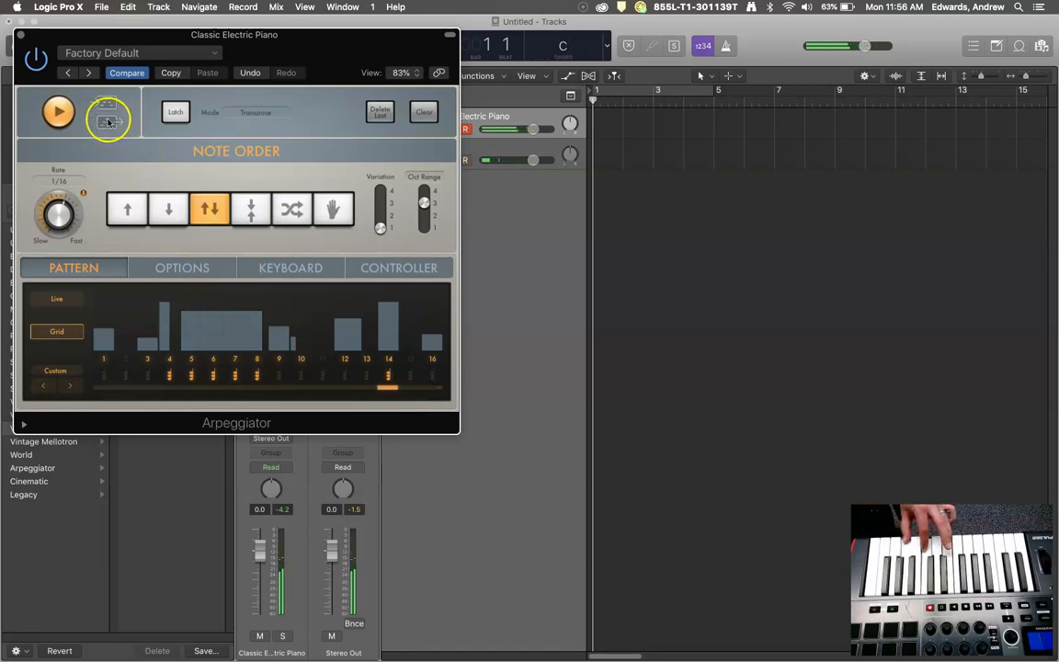
{"action": "left_click_drag", "start_coordinate": [106, 123], "coordinate": [605, 126]}
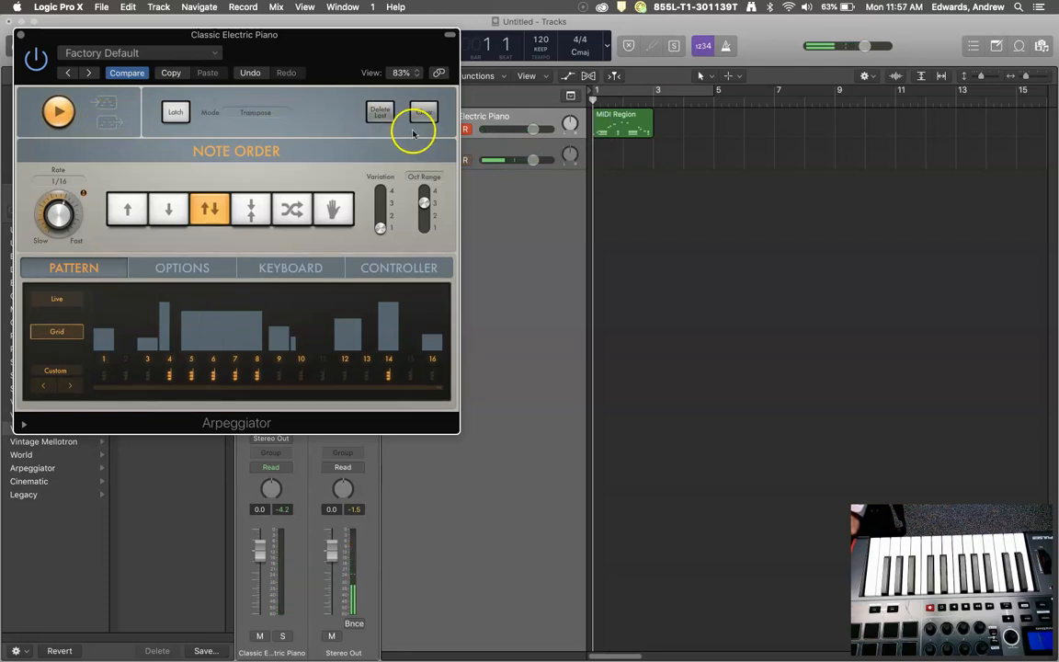
Open the new MIDI region in the Piano Roll and examine its arpeggiated notes and chords across the two bars
{"action": "left_click", "coordinate": [634, 122]}
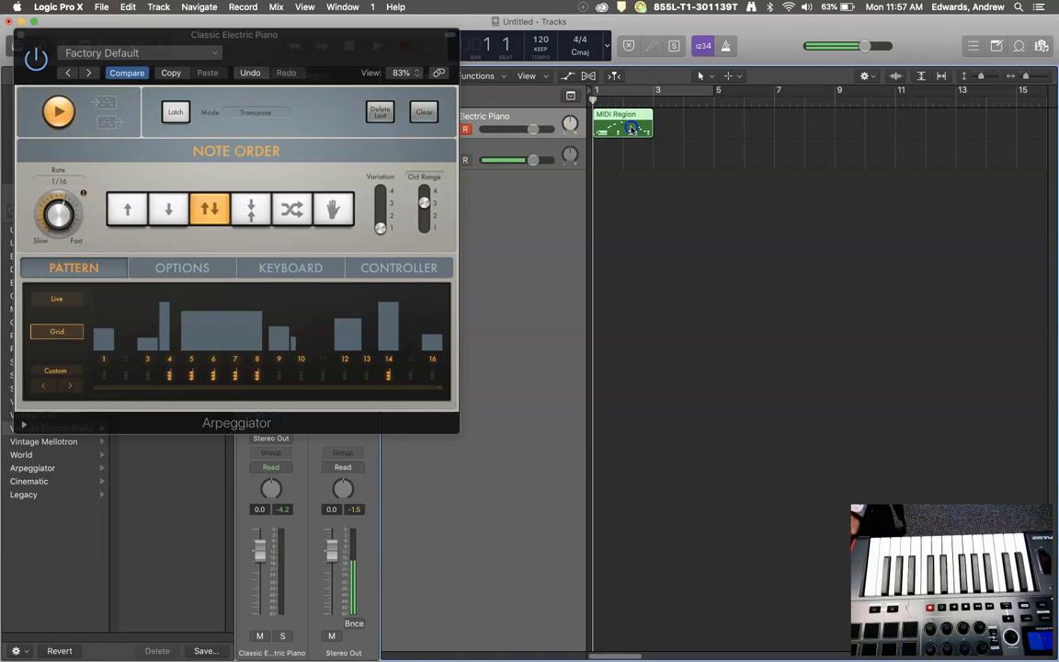
{"action": "double_click", "coordinate": [632, 129]}
{"action": "left_click_drag", "start_coordinate": [761, 457], "coordinate": [766, 212]}
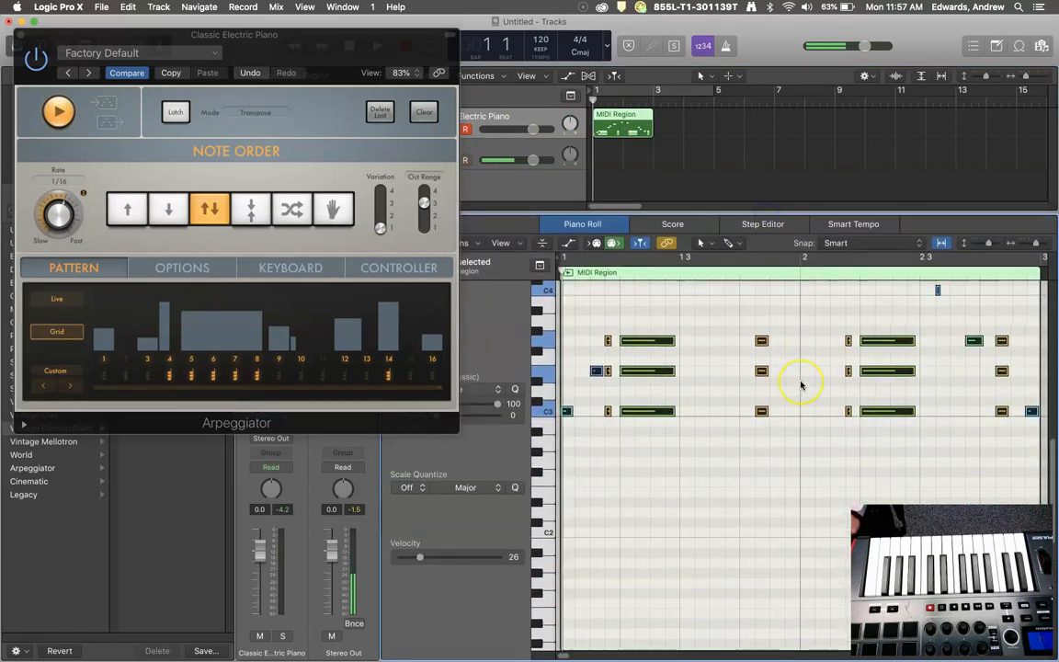
{"action": "scroll", "coordinate": [802, 384], "scroll_direction": "right", "scroll_amount": 5}
{"action": "scroll", "coordinate": [801, 384], "scroll_direction": "left", "scroll_amount": 2}
{"action": "scroll", "coordinate": [801, 385], "scroll_direction": "up", "scroll_amount": 6}
{"action": "scroll", "coordinate": [801, 386], "scroll_direction": "down", "scroll_amount": 5}
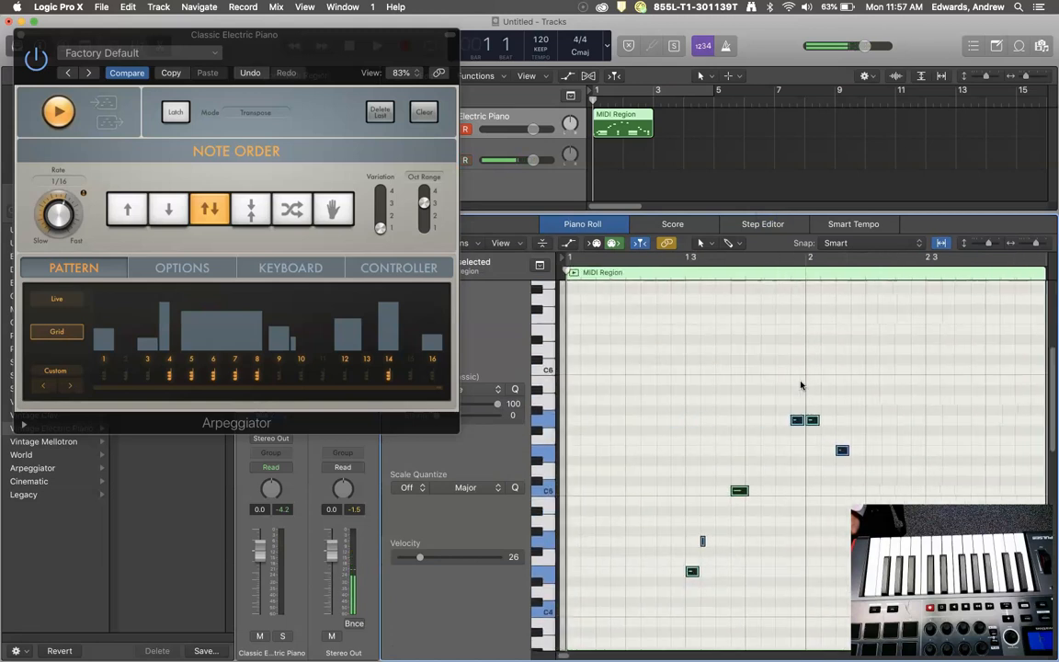
{"action": "scroll", "coordinate": [801, 385], "scroll_direction": "left", "scroll_amount": 4}
{"action": "scroll", "coordinate": [801, 385], "scroll_direction": "right", "scroll_amount": 4}
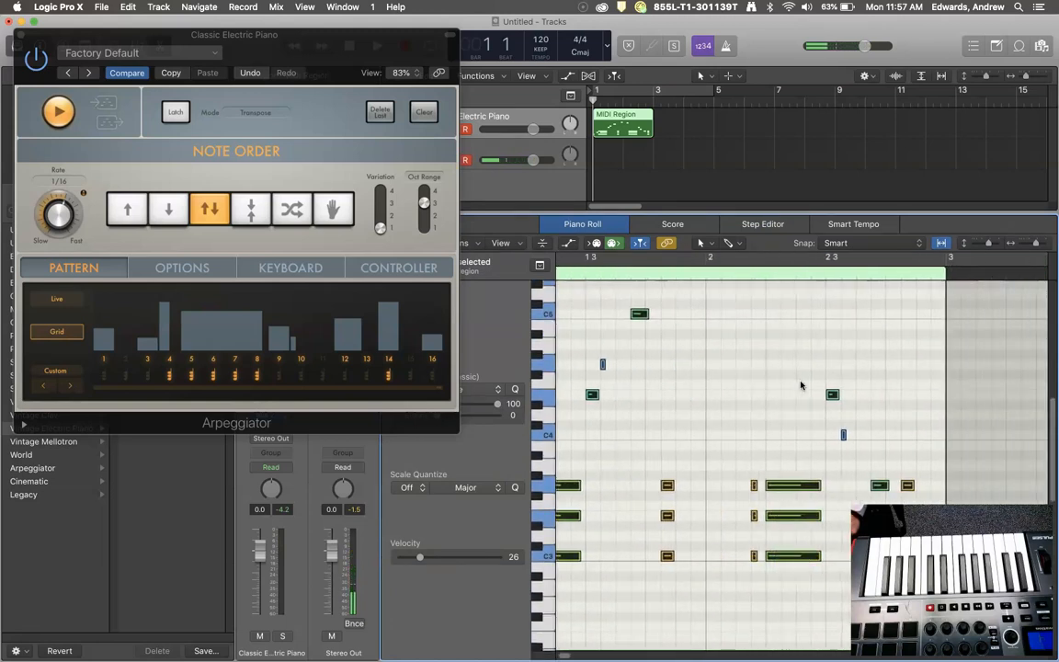
Delete the captured MIDI region from the Classic Electric Piano track, leaving the Arpeggiator switched on
{"action": "scroll", "coordinate": [651, 377], "scroll_direction": "up", "scroll_amount": 3}
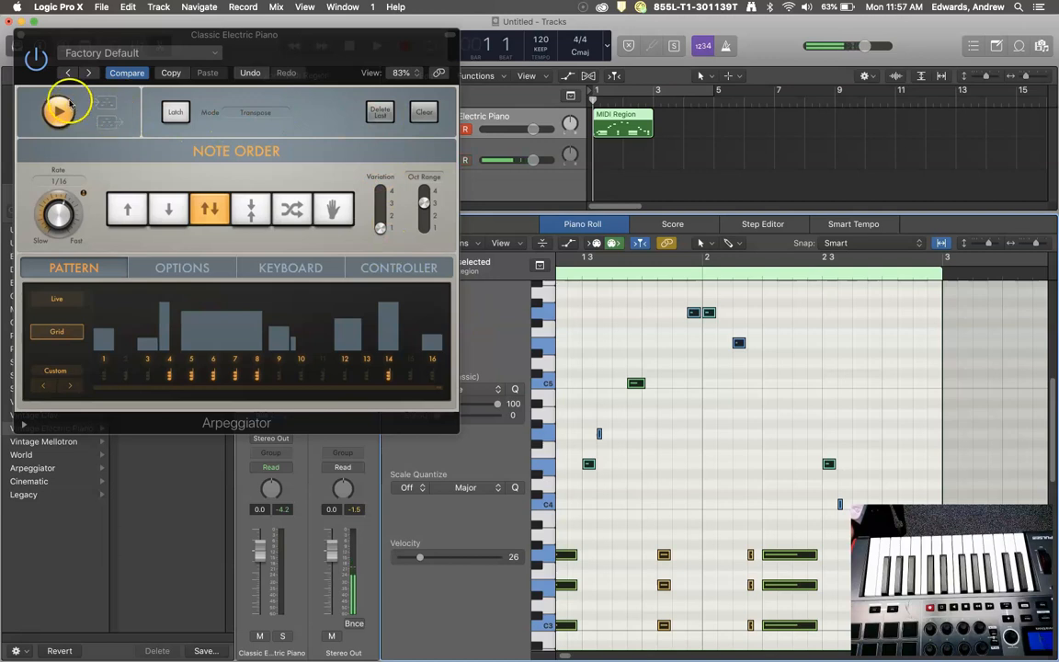
{"action": "left_click", "coordinate": [36, 60]}
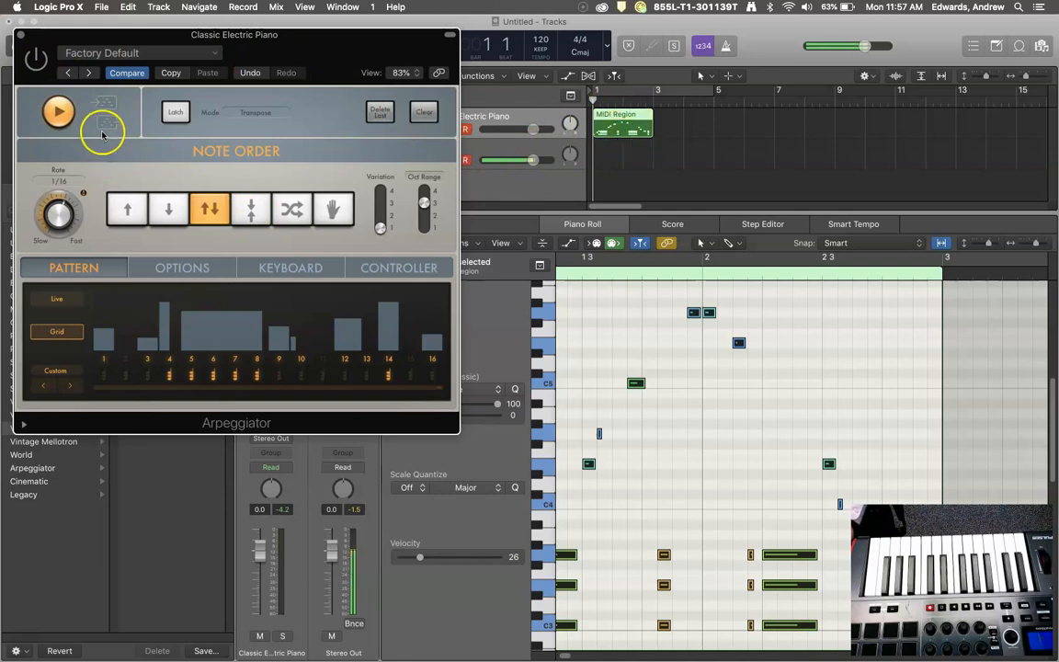
{"action": "left_click", "coordinate": [641, 128]}
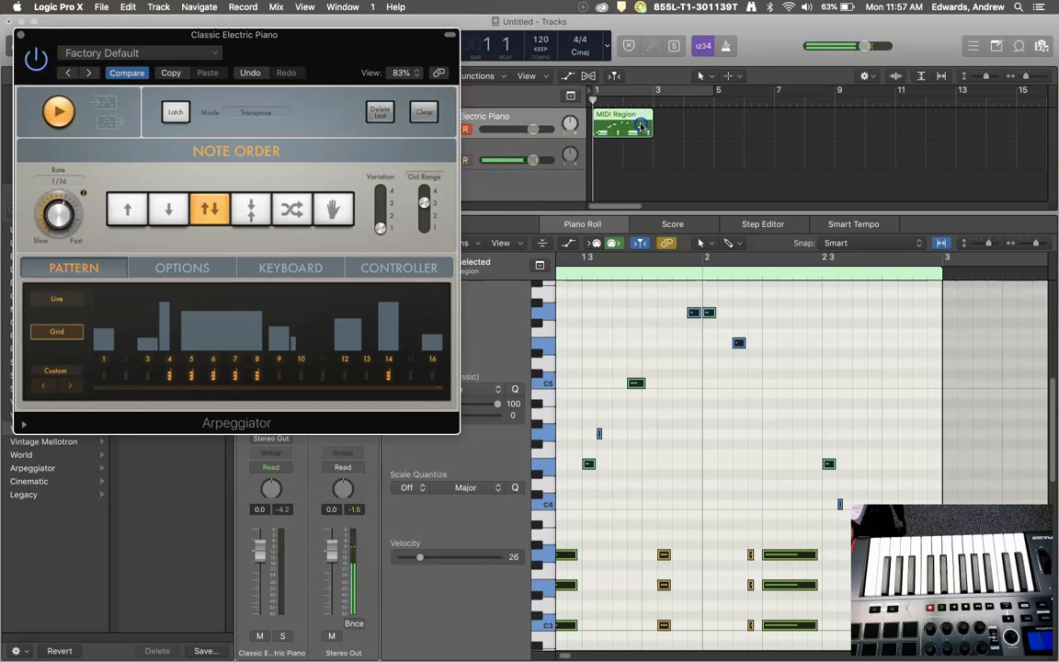
{"action": "key", "text": "Delete"}
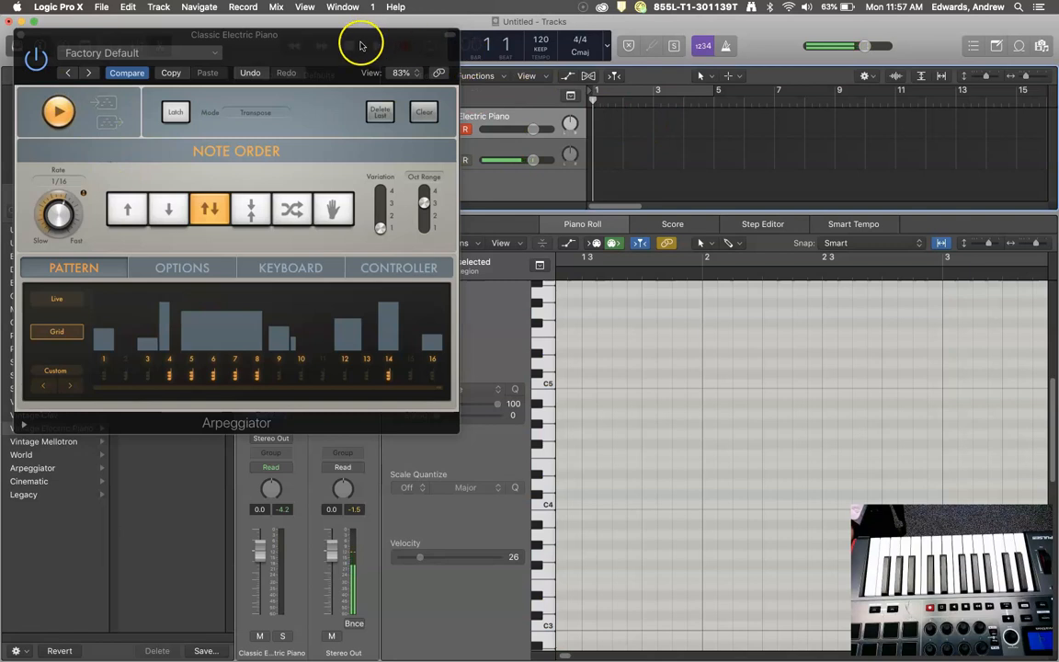
Record about four bars of two held chords played through the Arpeggiator, starting at bar 1
{"action": "left_click_drag", "start_coordinate": [360, 37], "coordinate": [402, 109]}
{"action": "left_click", "coordinate": [405, 46]}
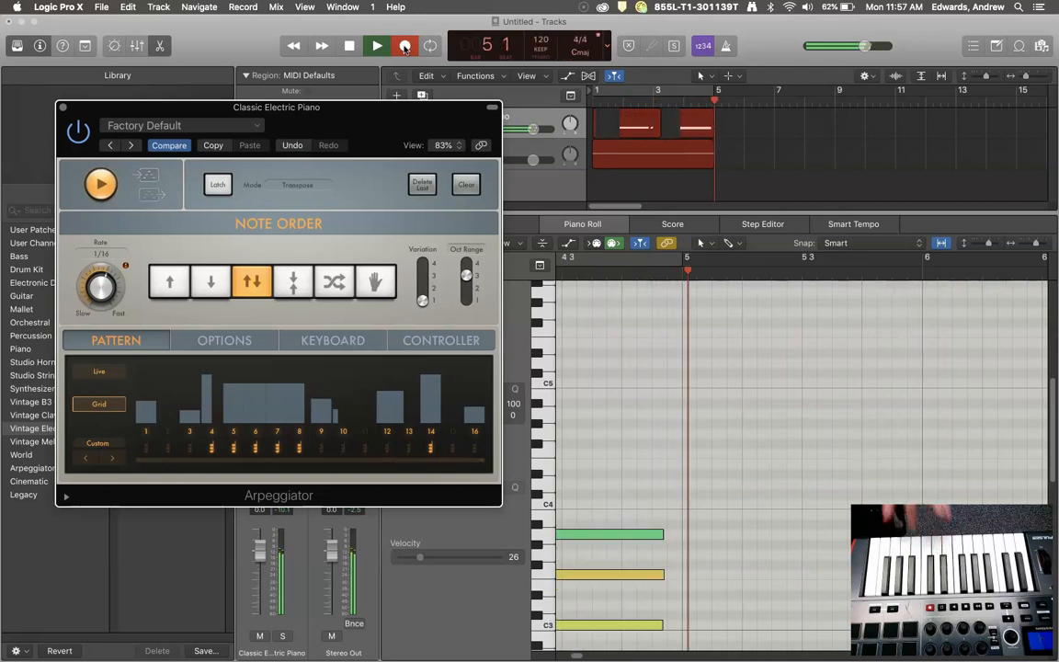
{"action": "left_click", "coordinate": [349, 45]}
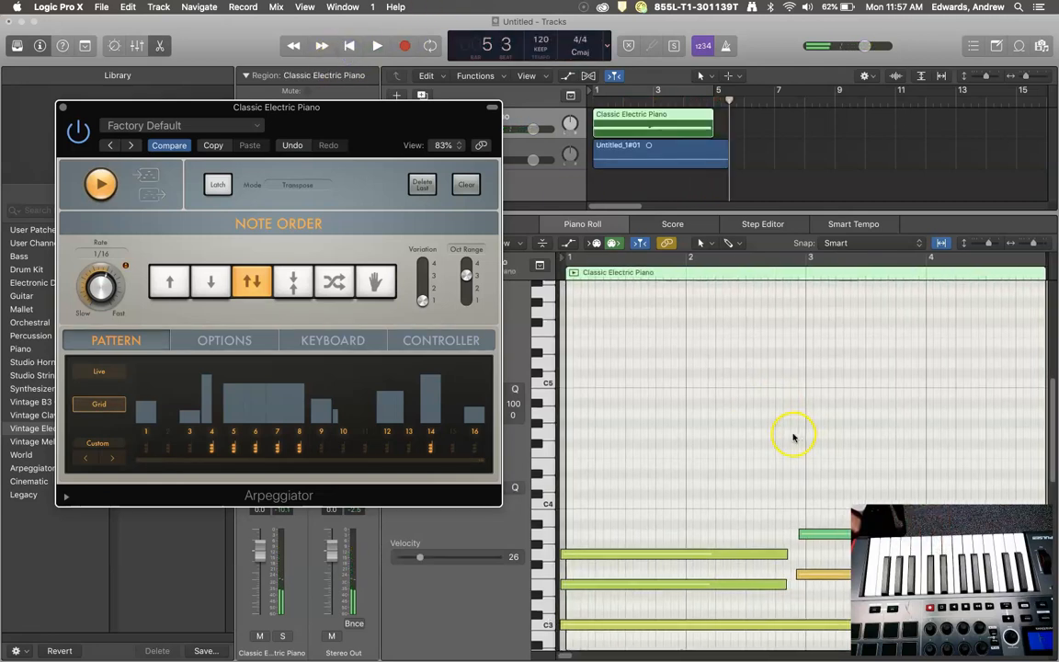
Quantize all the recorded chord notes in the Piano Roll to 1/16 Note
{"action": "left_click_drag", "start_coordinate": [644, 517], "coordinate": [855, 633]}
{"action": "left_click_drag", "start_coordinate": [352, 110], "coordinate": [229, 87]}
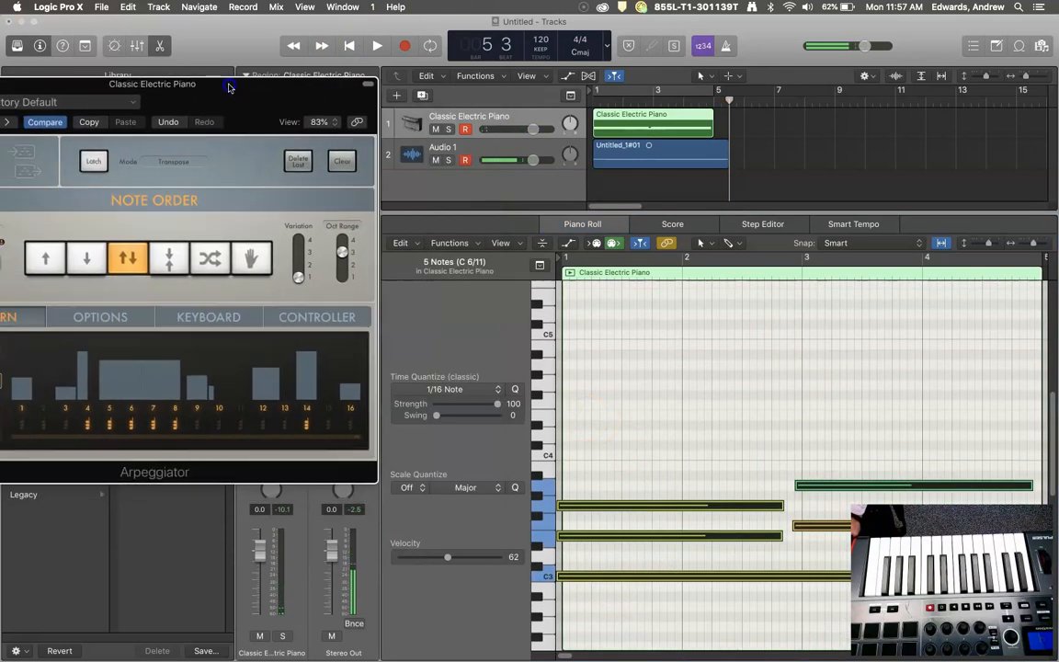
{"action": "left_click", "coordinate": [515, 389]}
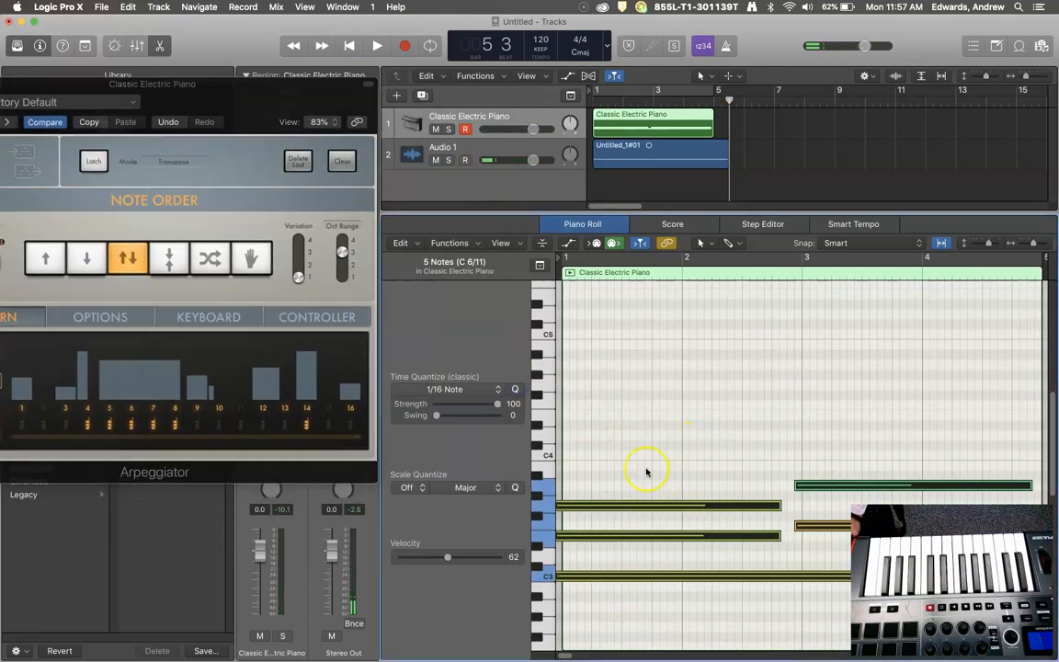
{"action": "left_click_drag", "start_coordinate": [671, 506], "coordinate": [678, 508]}
{"action": "left_click", "coordinate": [702, 447]}
{"action": "scroll", "coordinate": [740, 336], "scroll_direction": "right", "scroll_amount": 3}
{"action": "scroll", "coordinate": [741, 336], "scroll_direction": "up", "scroll_amount": 1}
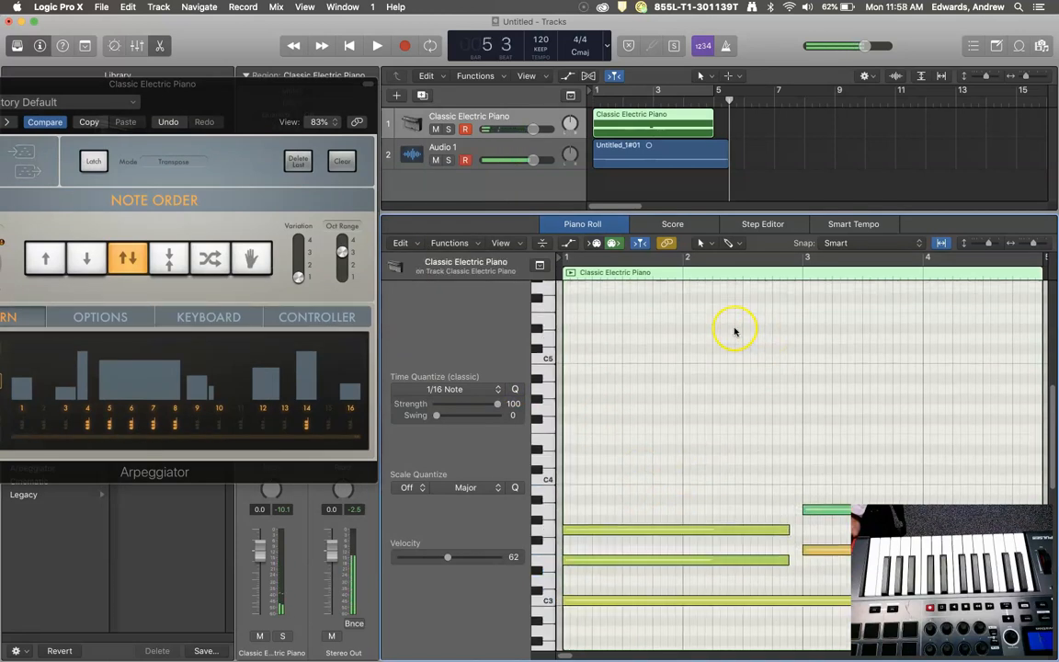
{"action": "scroll", "coordinate": [740, 337], "scroll_direction": "down", "scroll_amount": 2}
{"action": "scroll", "coordinate": [740, 337], "scroll_direction": "left", "scroll_amount": 3}
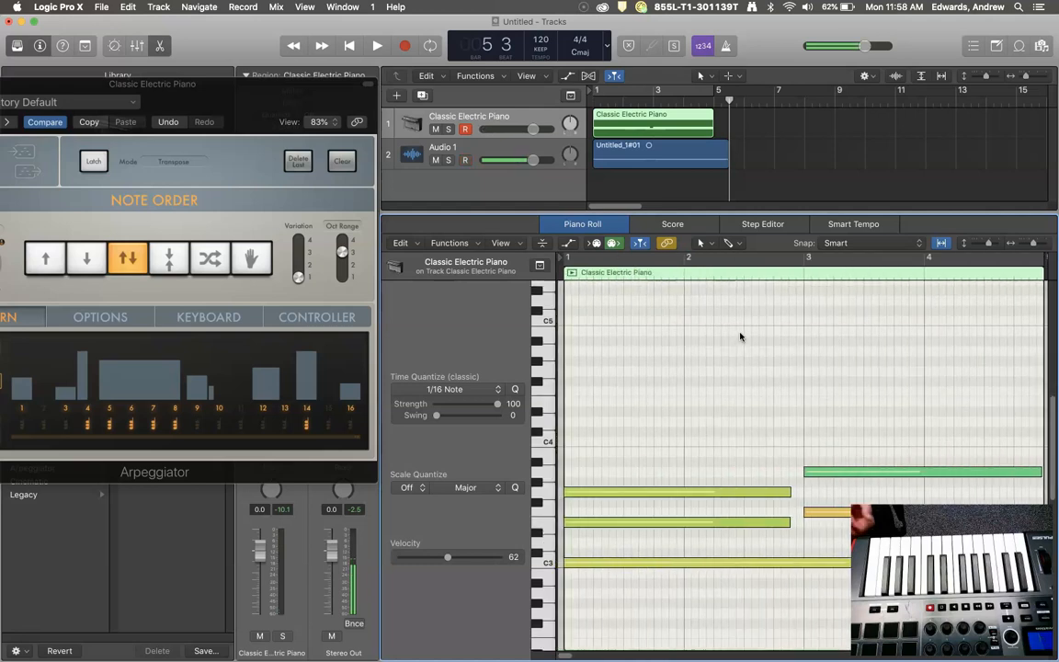
Play back the recorded chords with the Arpeggiator window in view to hear the pattern applied to them
{"action": "left_click_drag", "start_coordinate": [279, 113], "coordinate": [453, 96]}
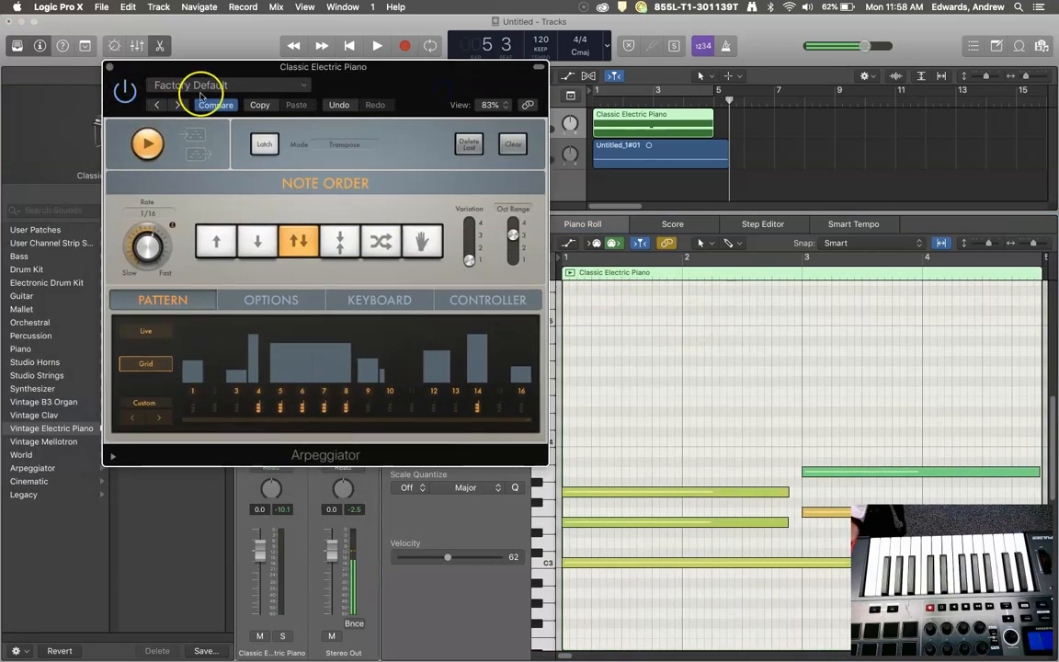
{"action": "left_click_drag", "start_coordinate": [359, 76], "coordinate": [337, 127]}
{"action": "left_click", "coordinate": [350, 46]}
{"action": "key", "text": "space"}
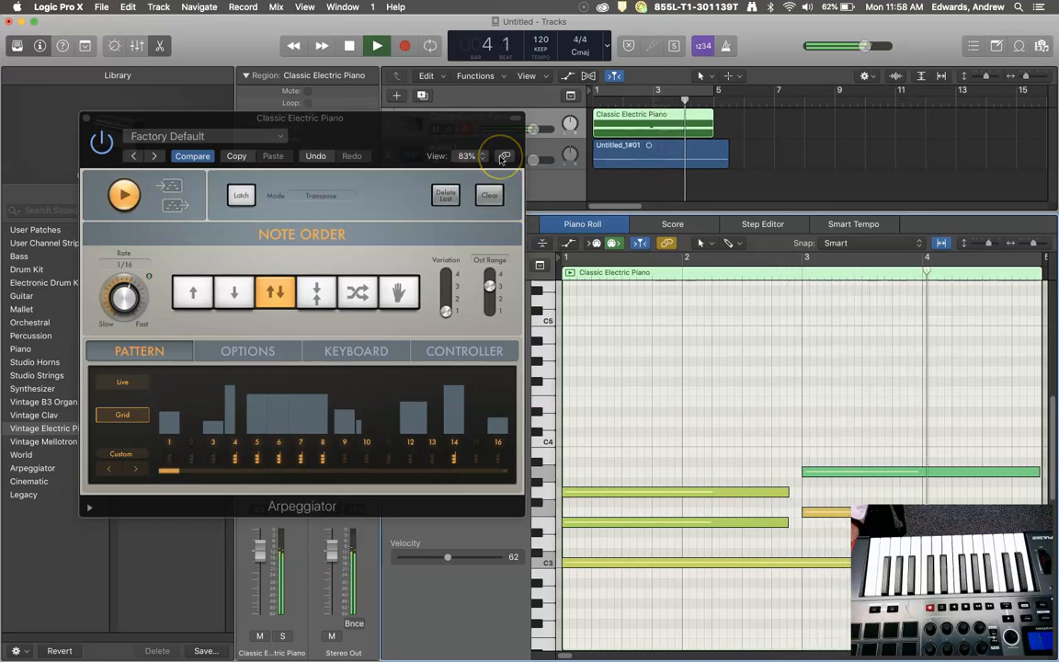
{"action": "left_click", "coordinate": [351, 42]}
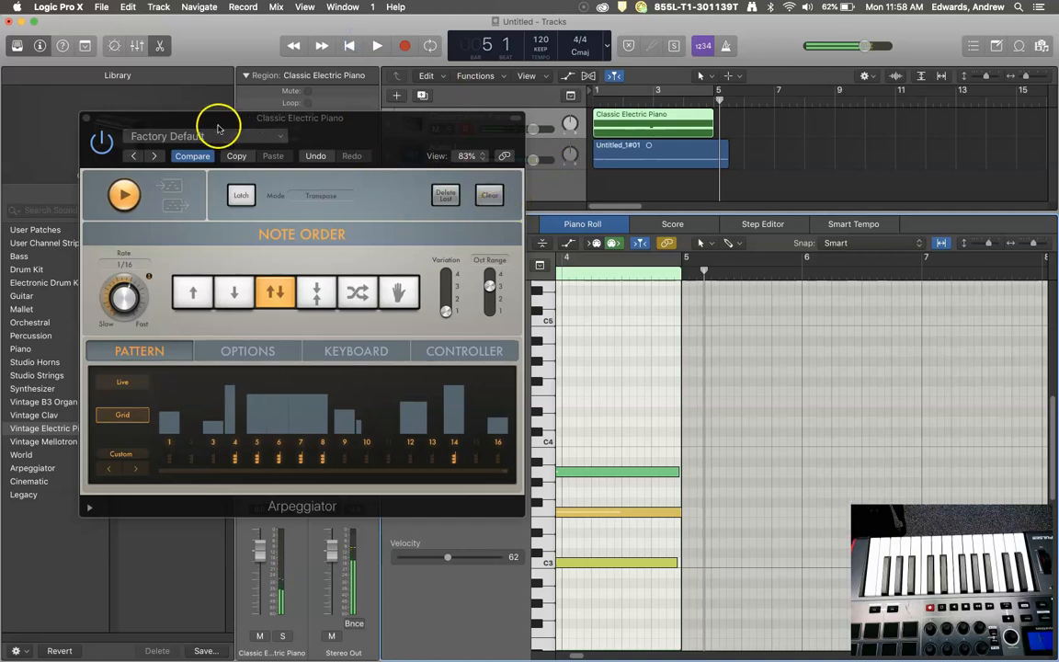
Close the Arpeggiator, delete the recorded chord region from the Classic Electric Piano track, and return the playhead to bar 1
{"action": "left_click", "coordinate": [88, 118]}
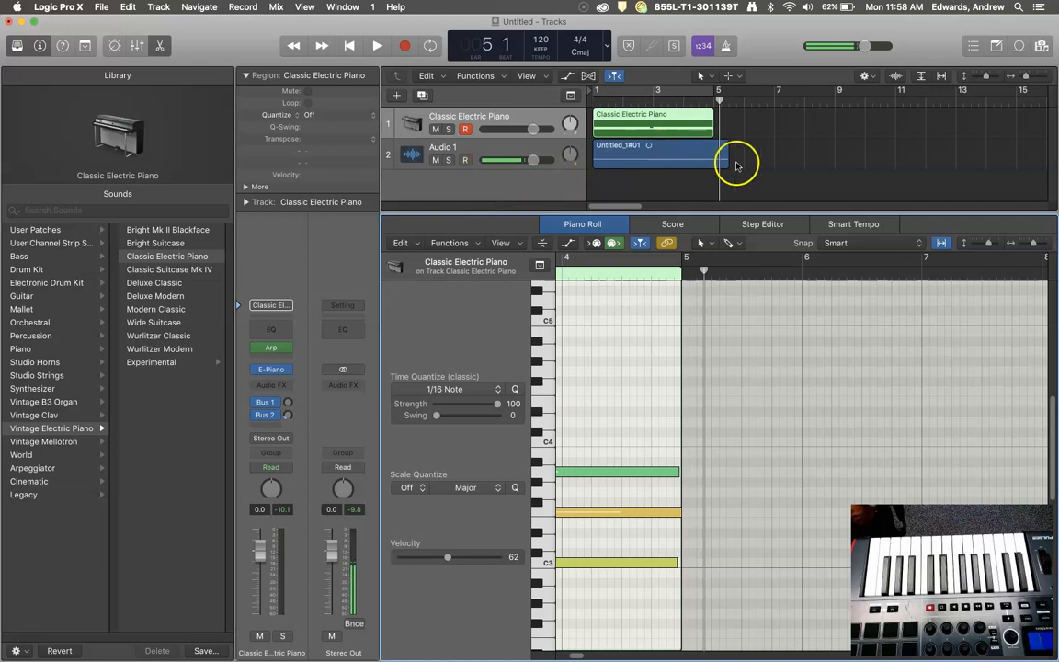
{"action": "left_click", "coordinate": [670, 120]}
{"action": "key", "text": "Delete"}
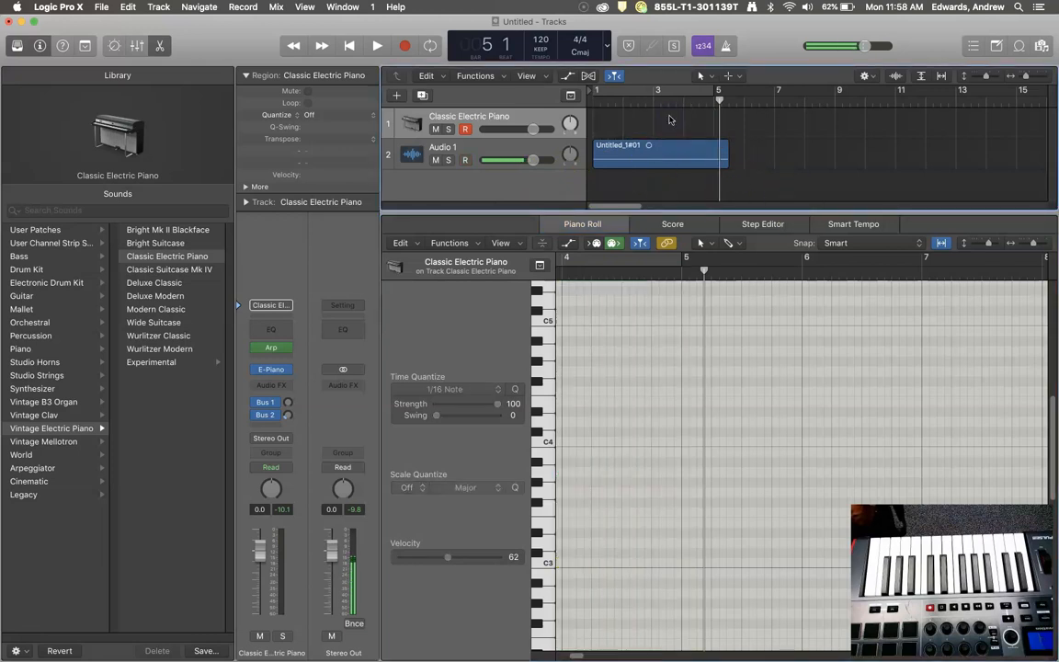
{"action": "left_click", "coordinate": [596, 104]}
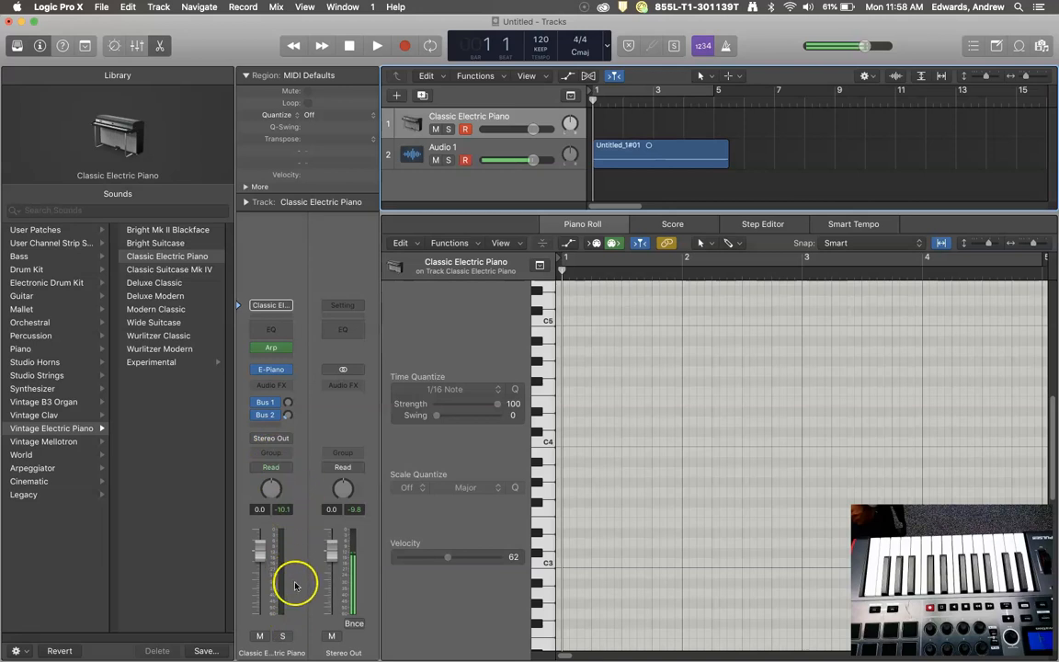
Insert a Chord Trigger MIDI effect before the Arpeggiator and load its Diatonic Chords in C preset
{"action": "left_click", "coordinate": [279, 346]}
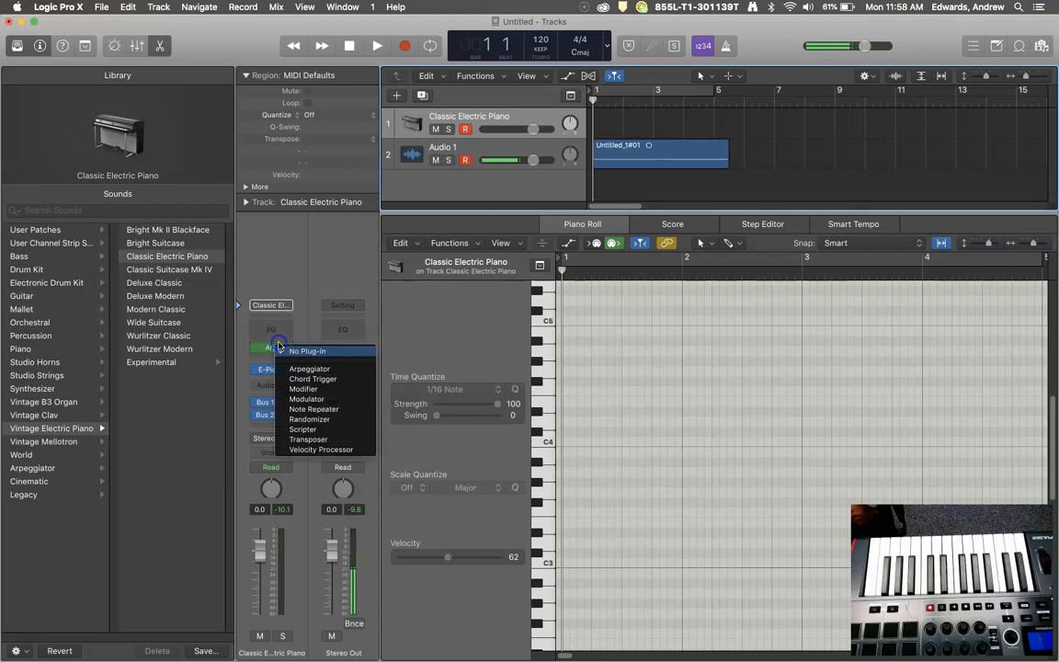
{"action": "left_click", "coordinate": [320, 380]}
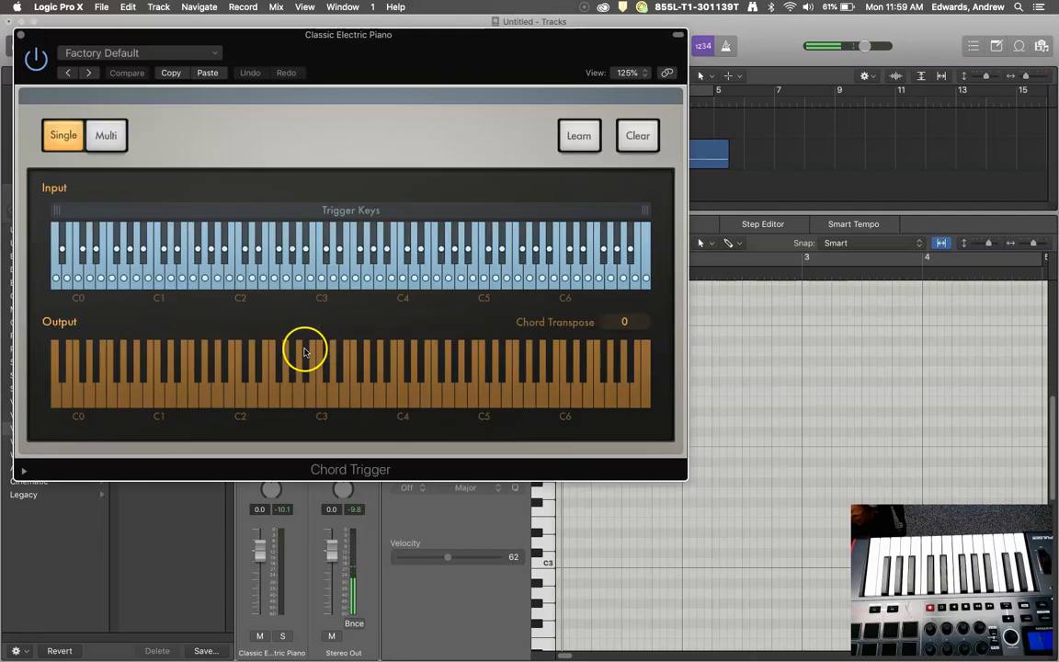
{"action": "left_click_drag", "start_coordinate": [330, 43], "coordinate": [682, 58]}
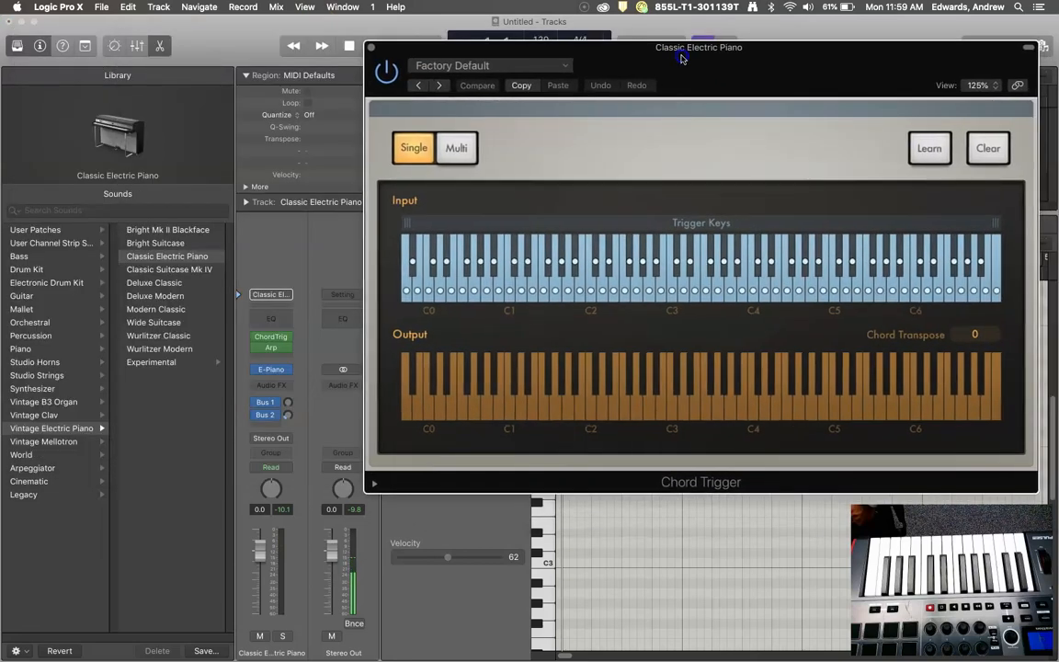
{"action": "mouse_move", "coordinate": [268, 342]}
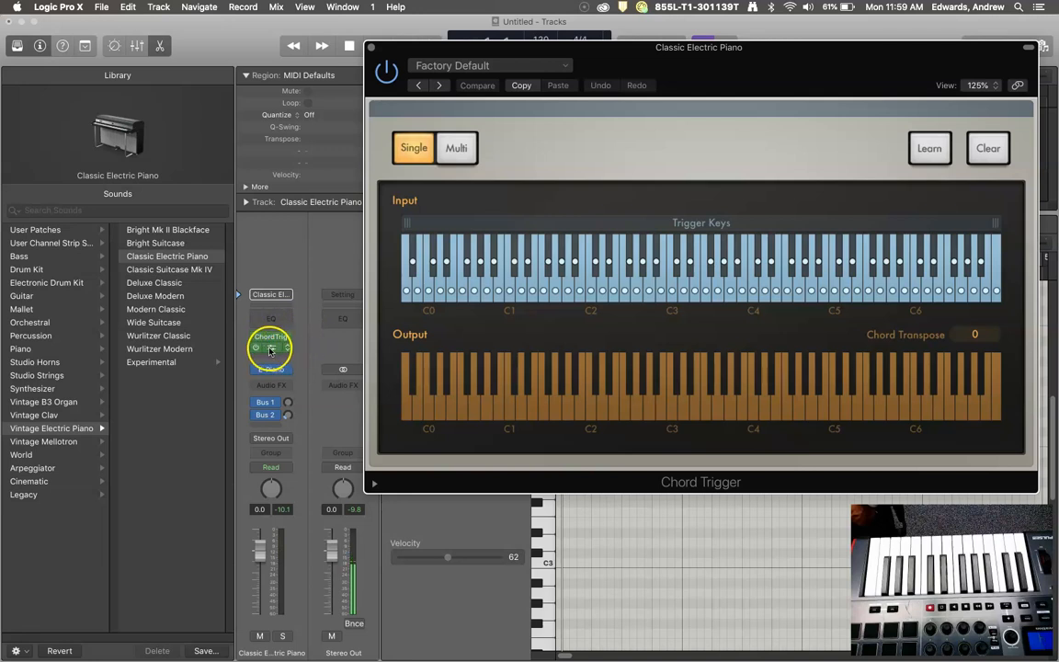
{"action": "left_click", "coordinate": [449, 64]}
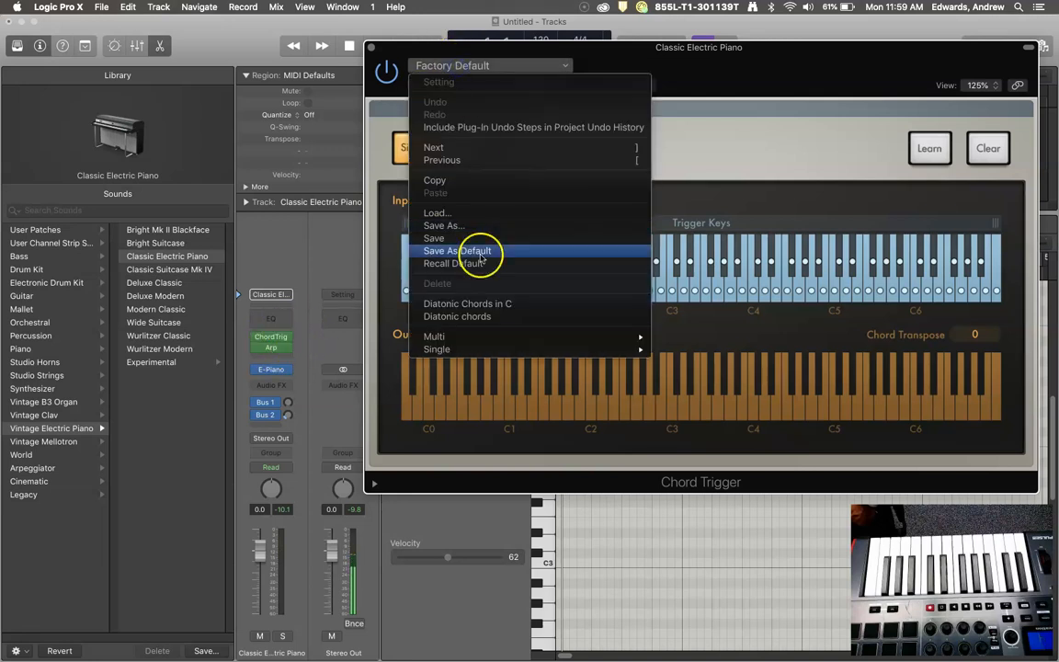
{"action": "left_click", "coordinate": [485, 304]}
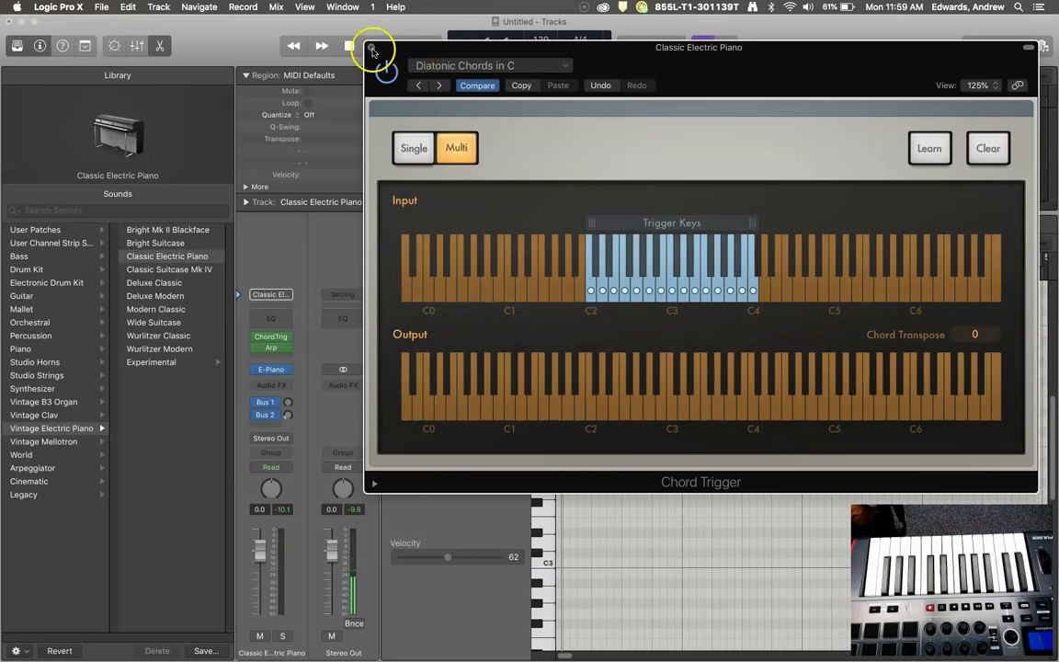
View the Chord Trigger and Arpeggiator windows side by side while trying out their combined output, and close both windows
{"action": "left_click_drag", "start_coordinate": [418, 49], "coordinate": [55, 10]}
{"action": "left_click_drag", "start_coordinate": [272, 32], "coordinate": [553, 33]}
{"action": "left_click", "coordinate": [271, 350]}
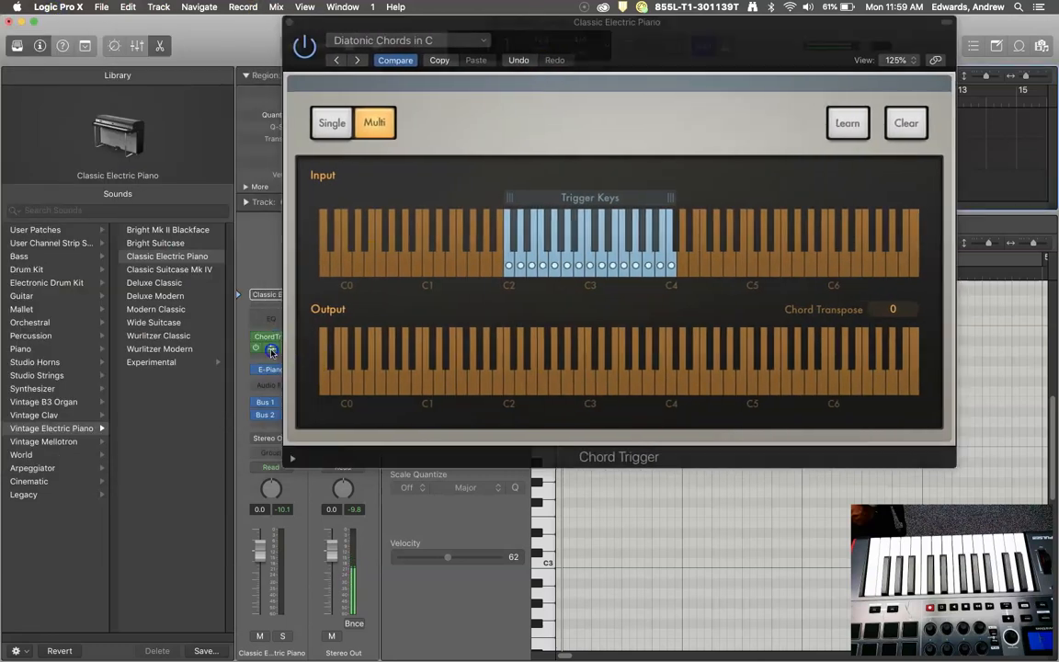
{"action": "left_click_drag", "start_coordinate": [315, 33], "coordinate": [696, 259]}
{"action": "left_click_drag", "start_coordinate": [715, 33], "coordinate": [433, 12]}
{"action": "left_click_drag", "start_coordinate": [734, 267], "coordinate": [940, 37]}
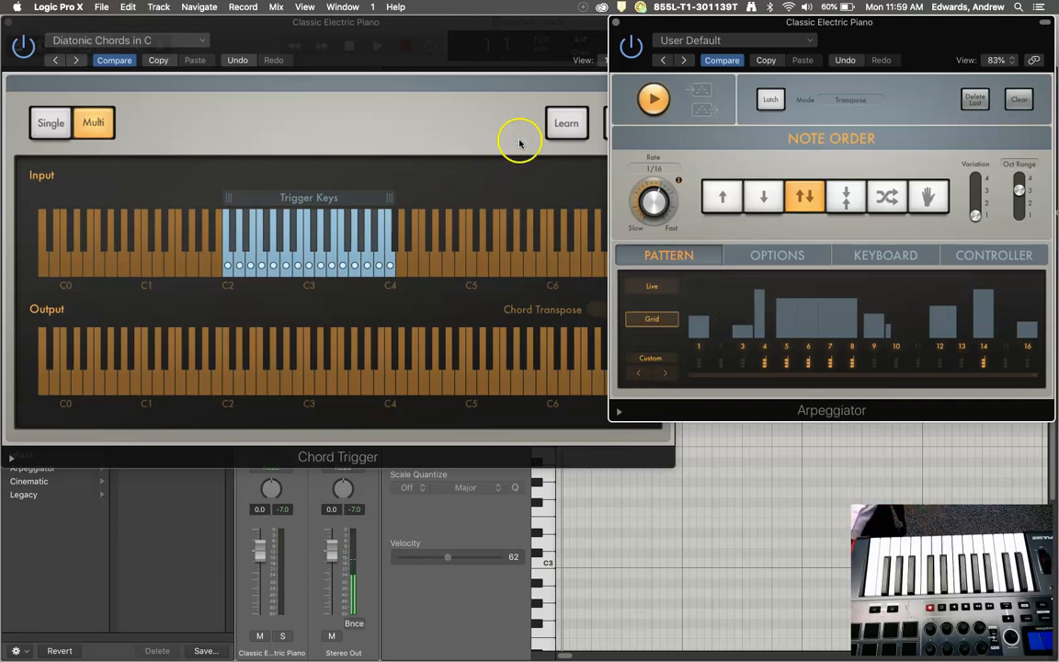
{"action": "left_click", "coordinate": [615, 22]}
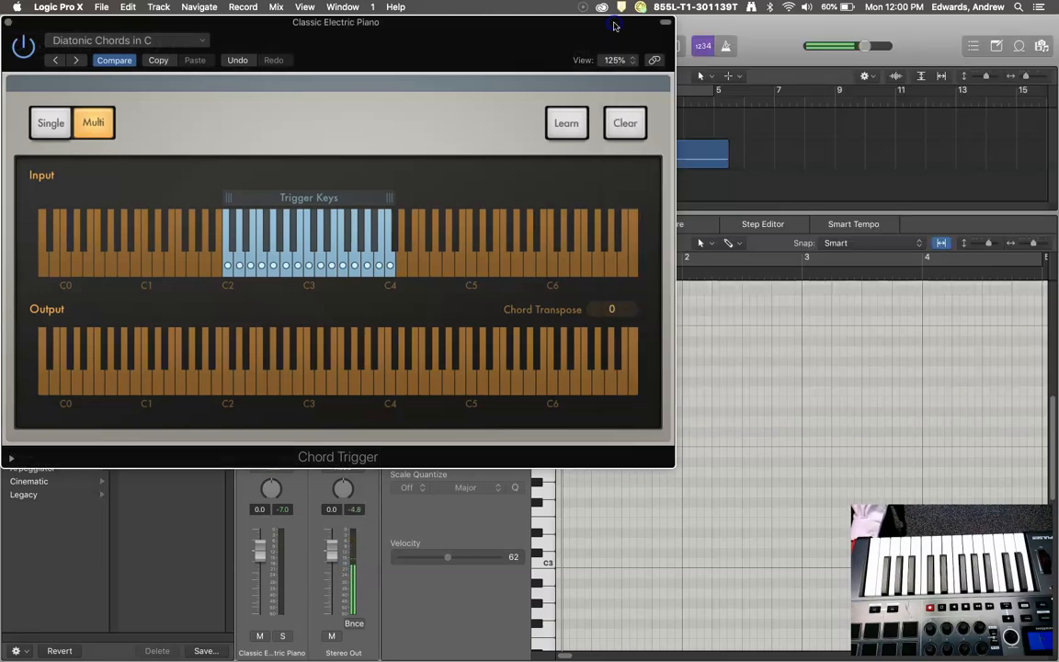
{"action": "left_click", "coordinate": [10, 23]}
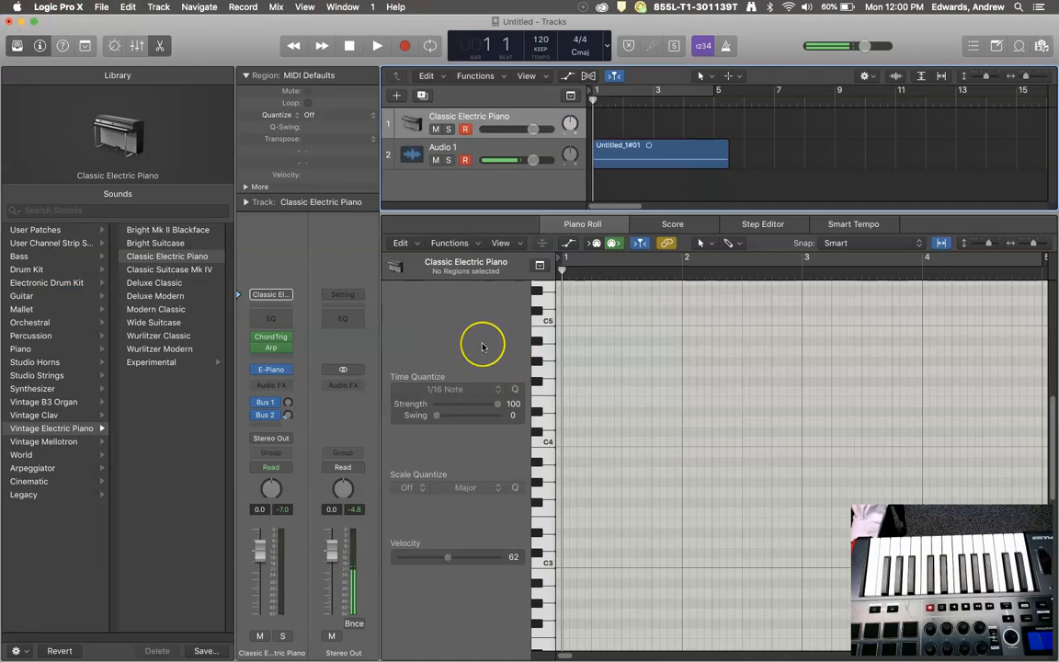